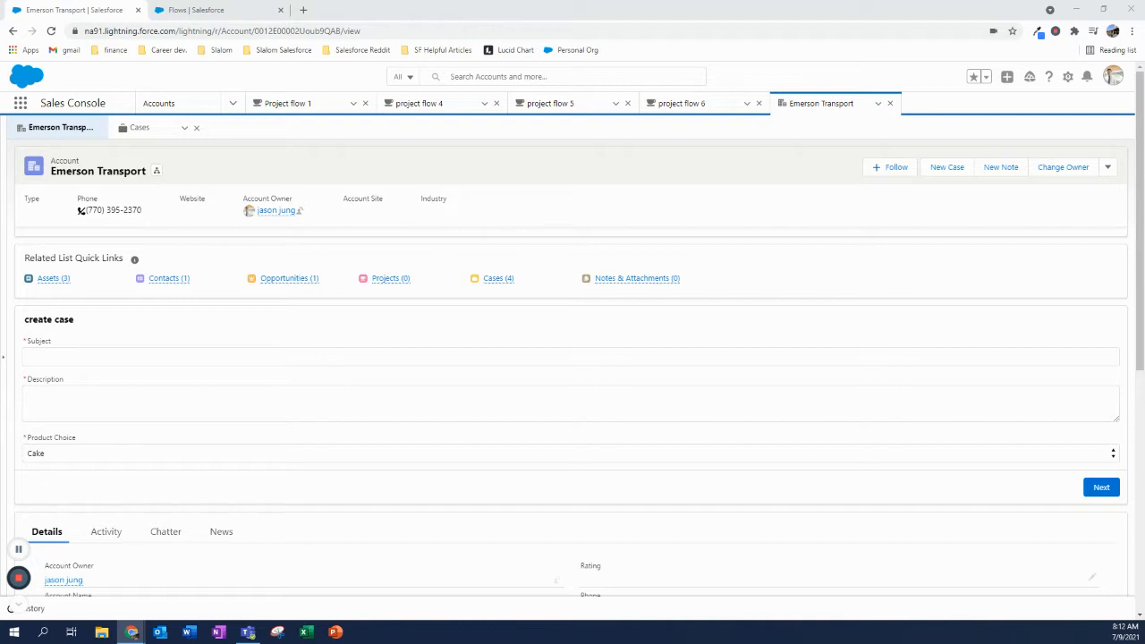
Examine the Emerson Transport account's Active field and its list of related cases.
scroll(265, 357, down, 5)
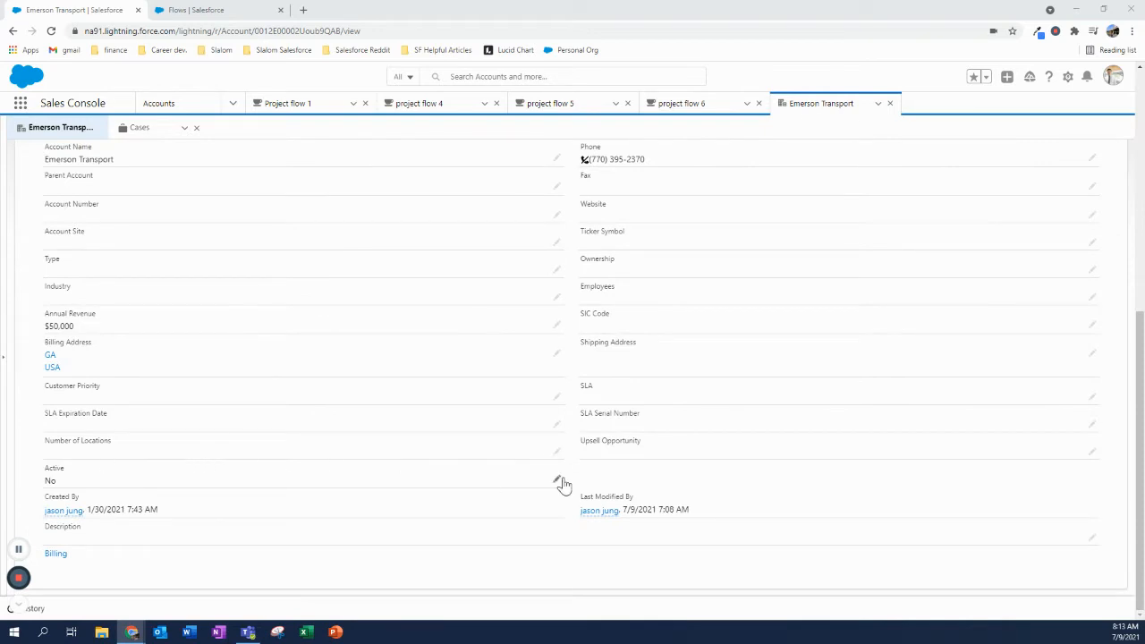
scroll(563, 477, up, 4)
scroll(550, 461, up, 2)
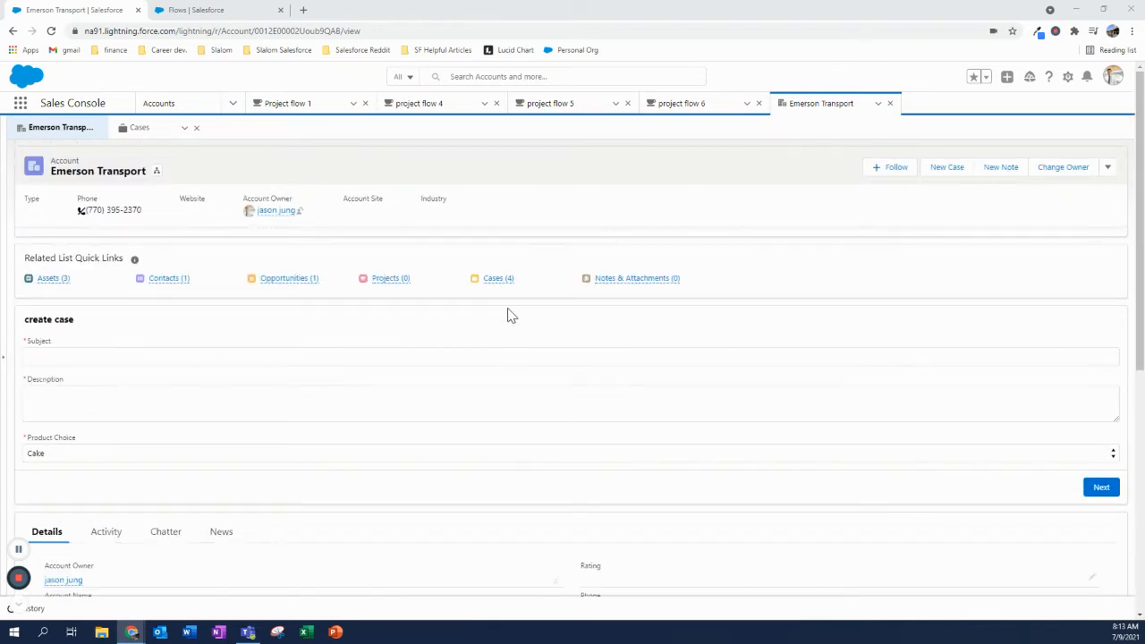
scroll(509, 314, down, 5)
scroll(562, 478, up, 2)
scroll(562, 475, down, 2)
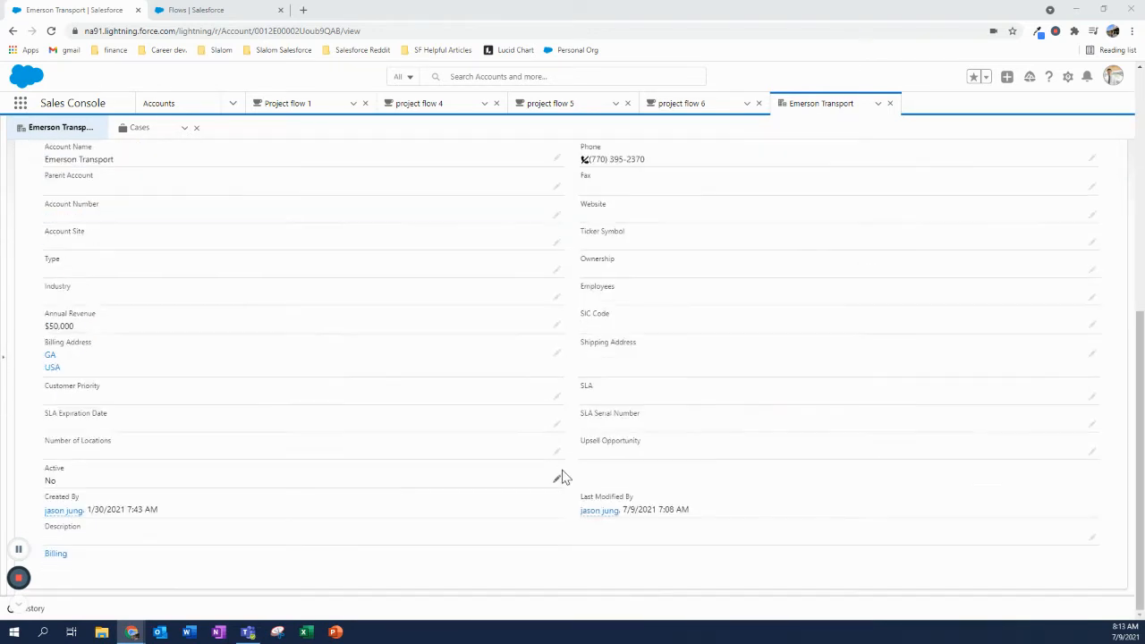
scroll(560, 473, up, 6)
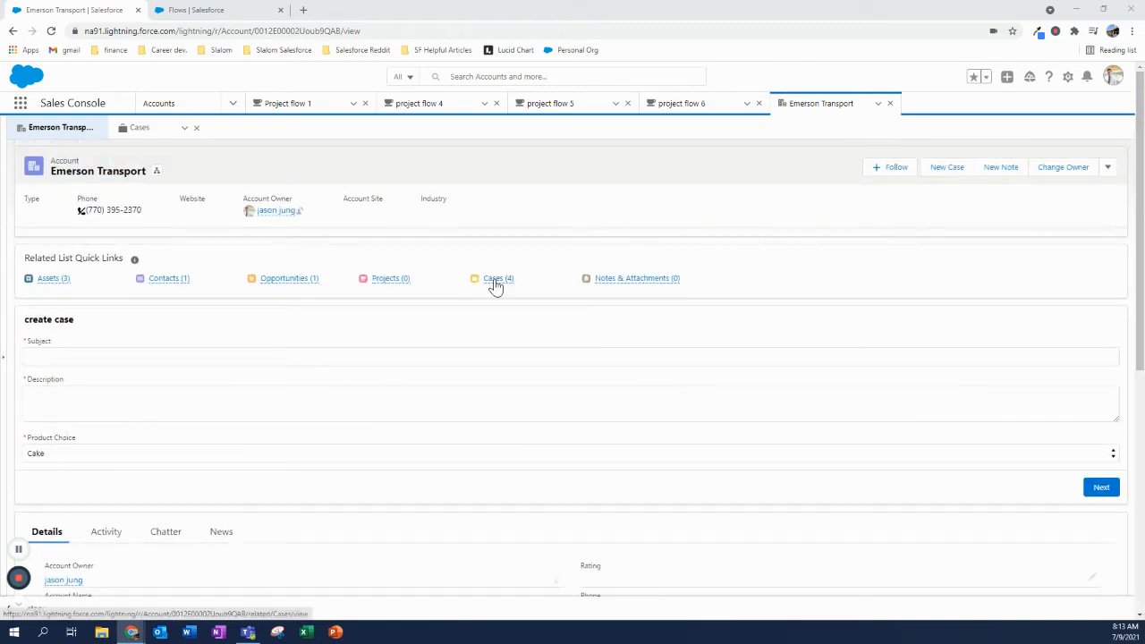
mouse_move(495, 284)
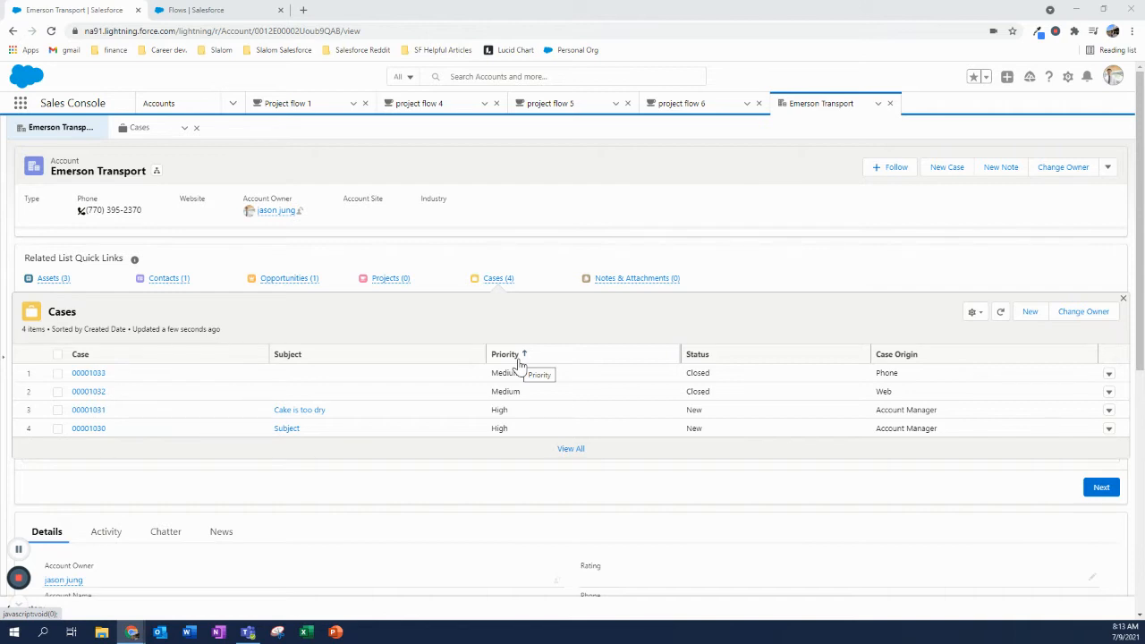
Create a new Record-Triggered Flow from the Flows setup page, using the Freeform layout.
click(267, 11)
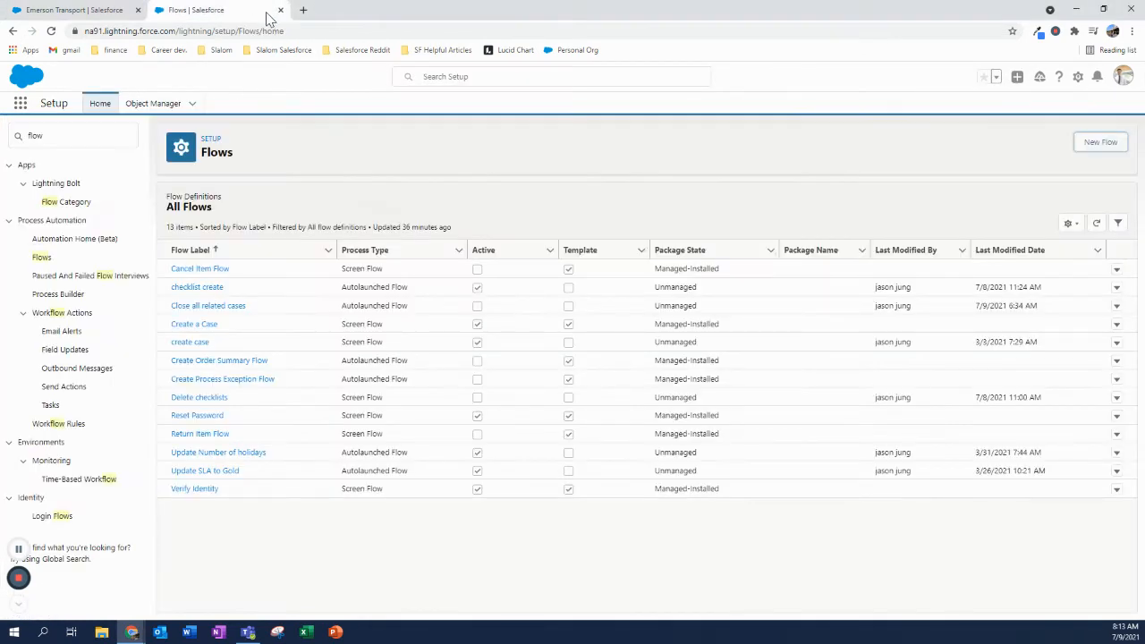
click(1101, 144)
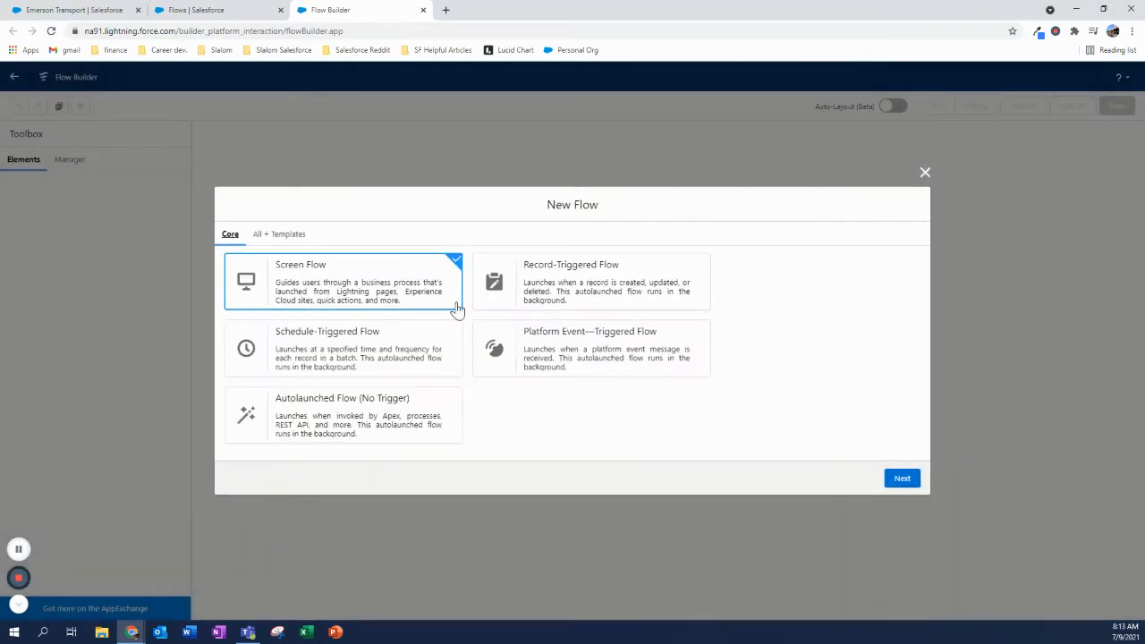
click(526, 288)
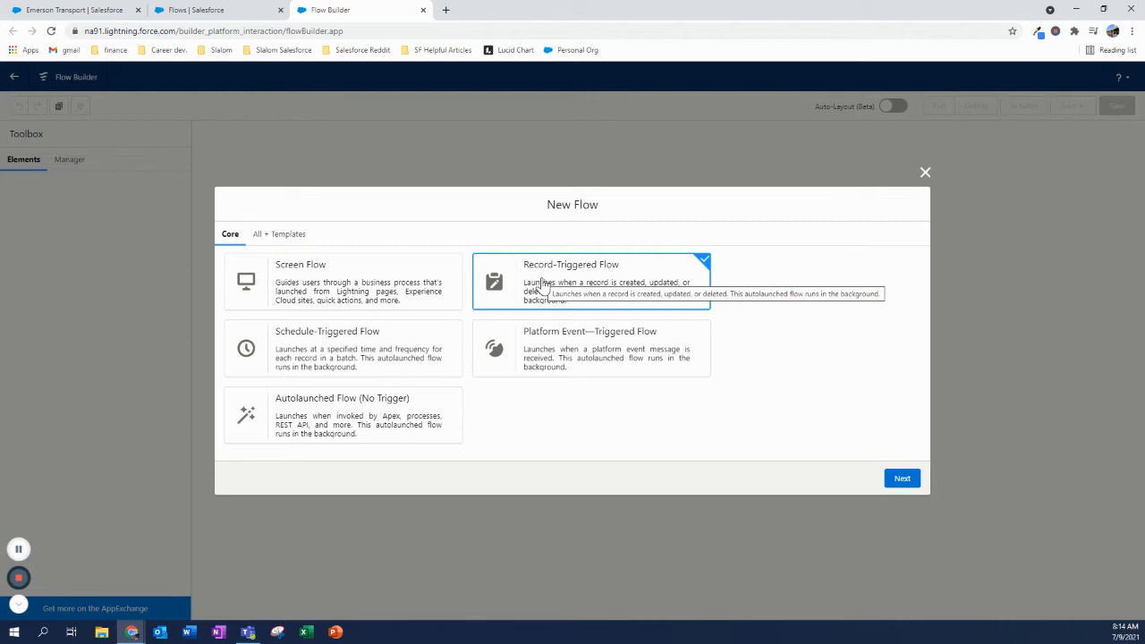
click(901, 481)
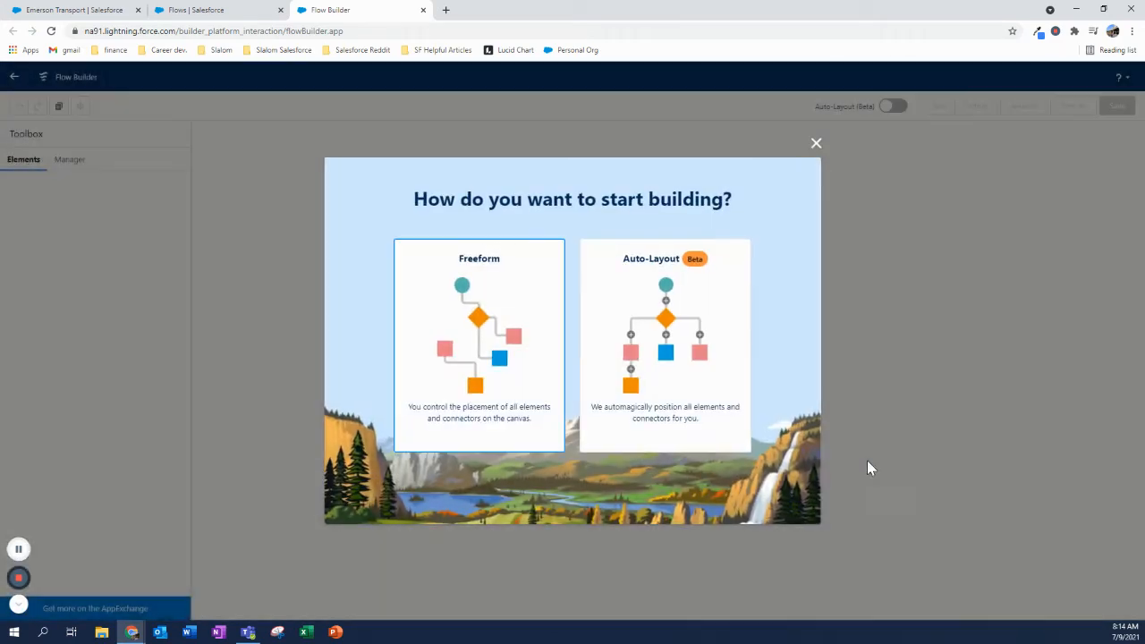
click(455, 327)
Configure the flow's trigger to fire when a record is updated and run after the record is saved.
click(384, 212)
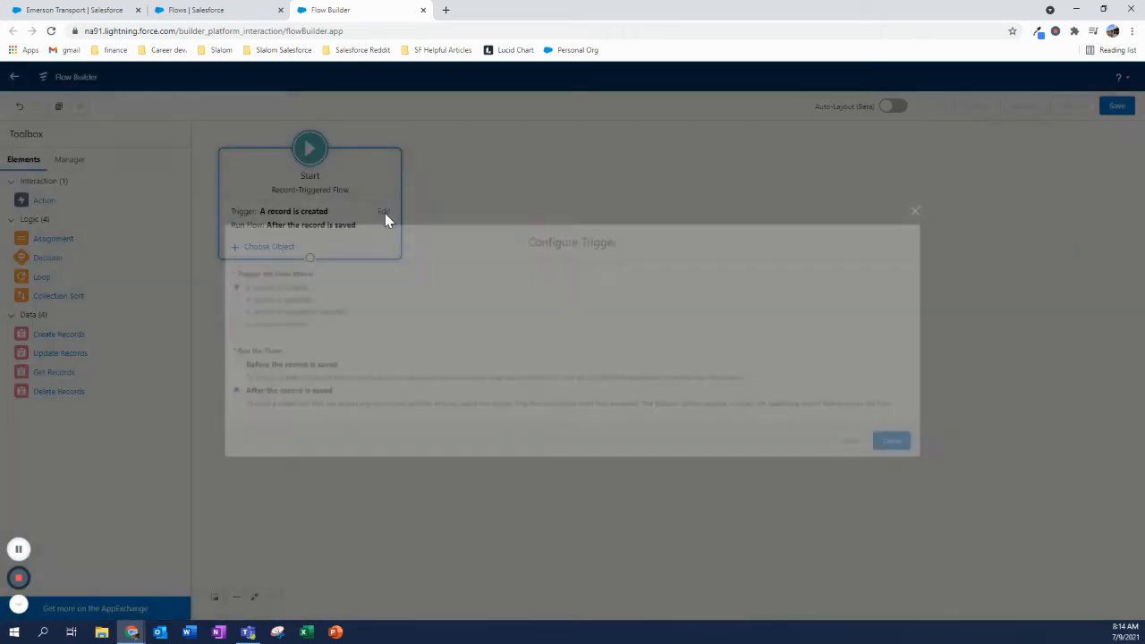
click(289, 298)
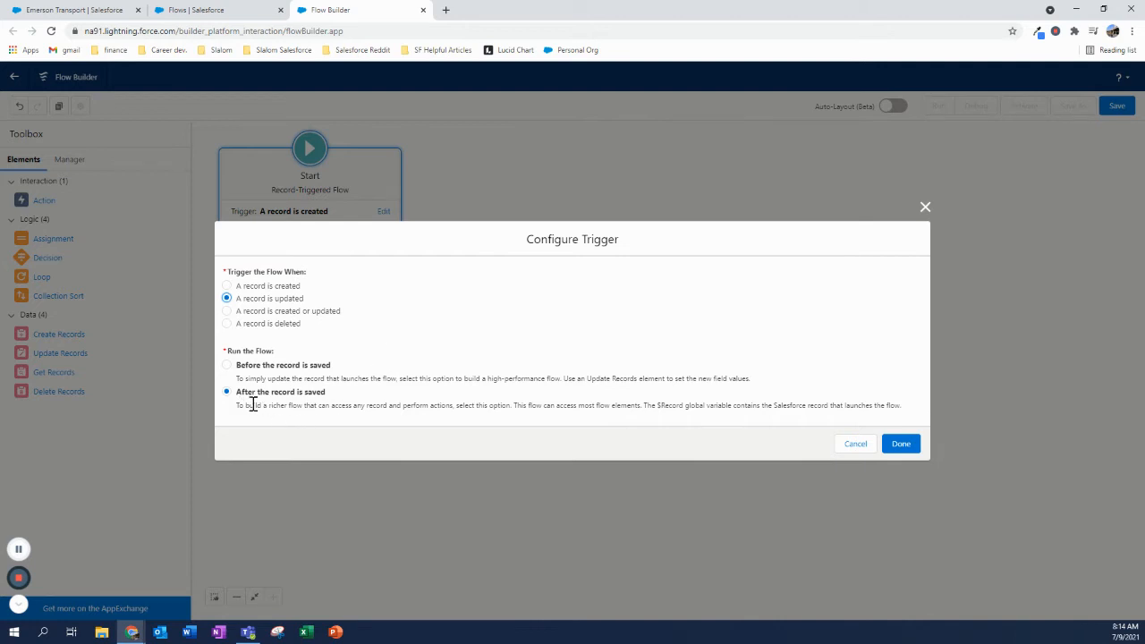
drag(241, 403, 330, 401)
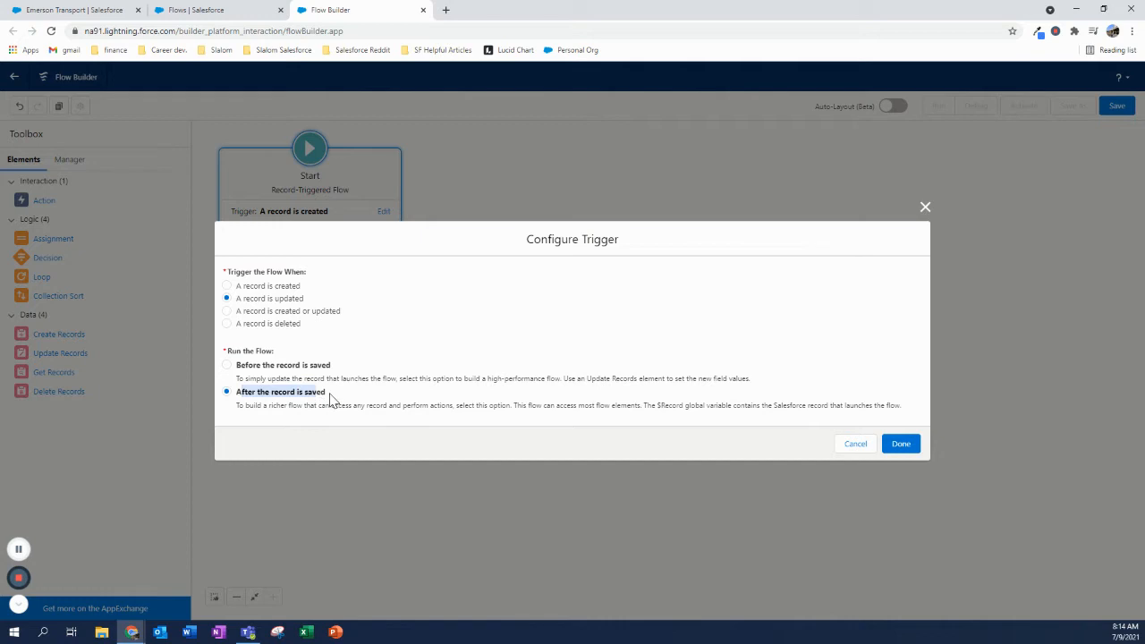
click(330, 400)
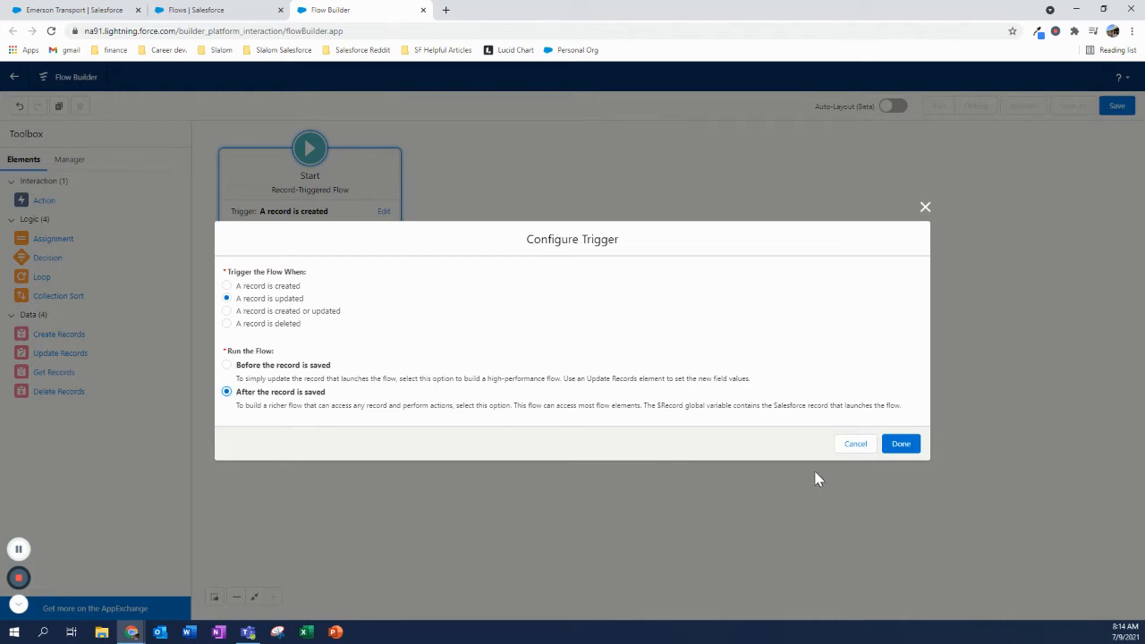
click(899, 444)
Choose Account as the object whose records trigger the flow.
click(261, 246)
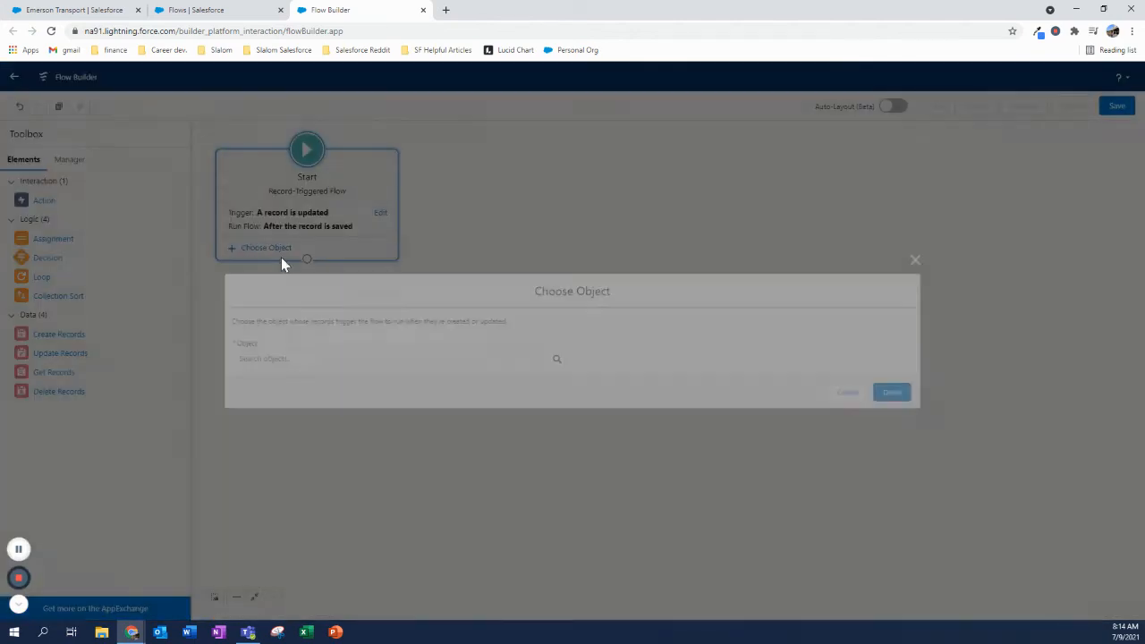
click(369, 357)
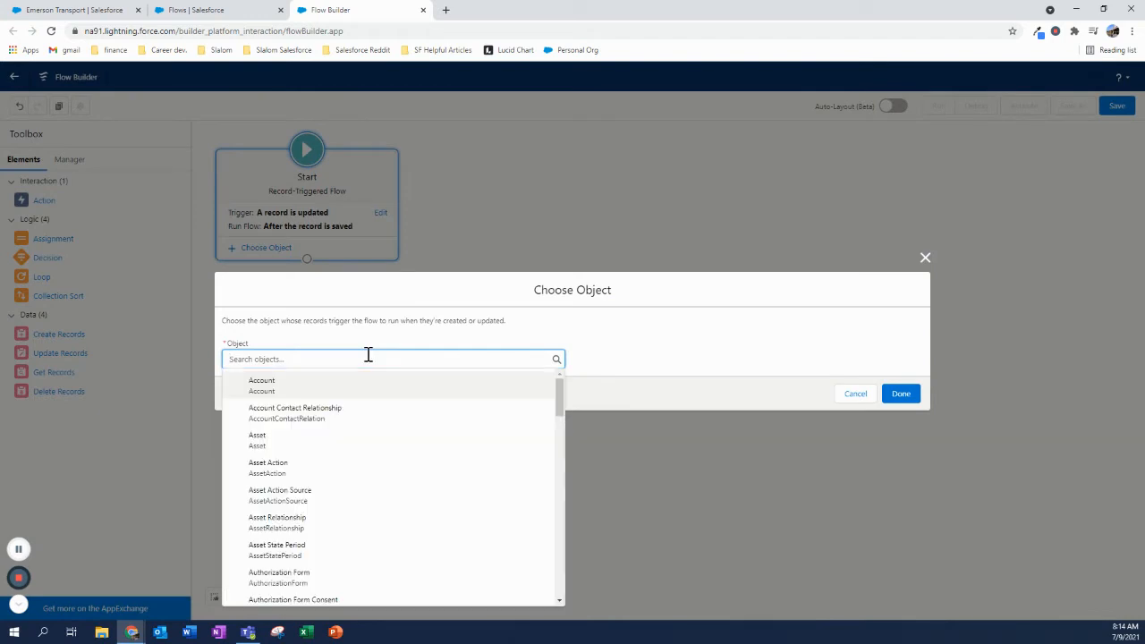
text(s)
text(cc)
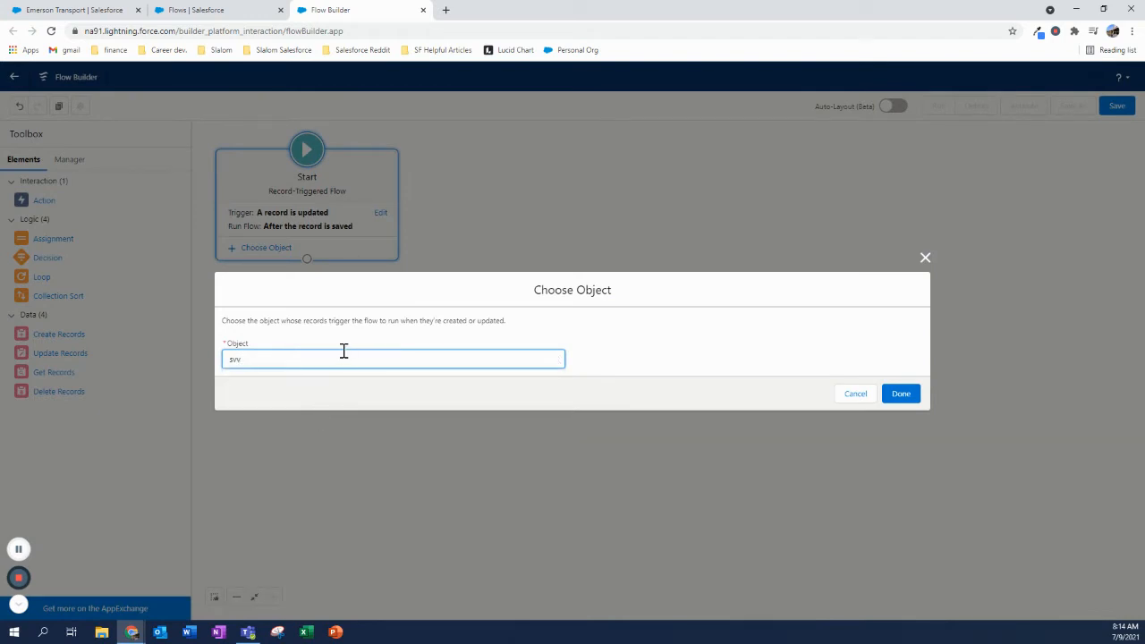
key(BackSpace)
key(BackSpace)
key(BackSpace)
text(acc)
click(327, 392)
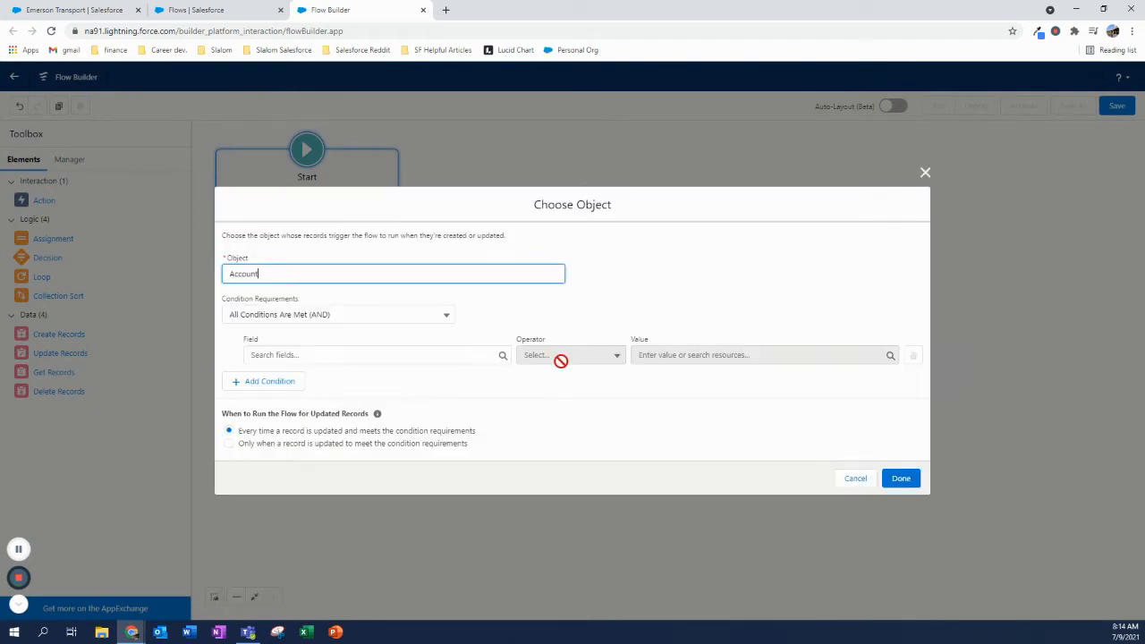
Add the entry condition Active__c Equals No to the Account trigger and confirm the object settings.
drag(220, 300, 307, 310)
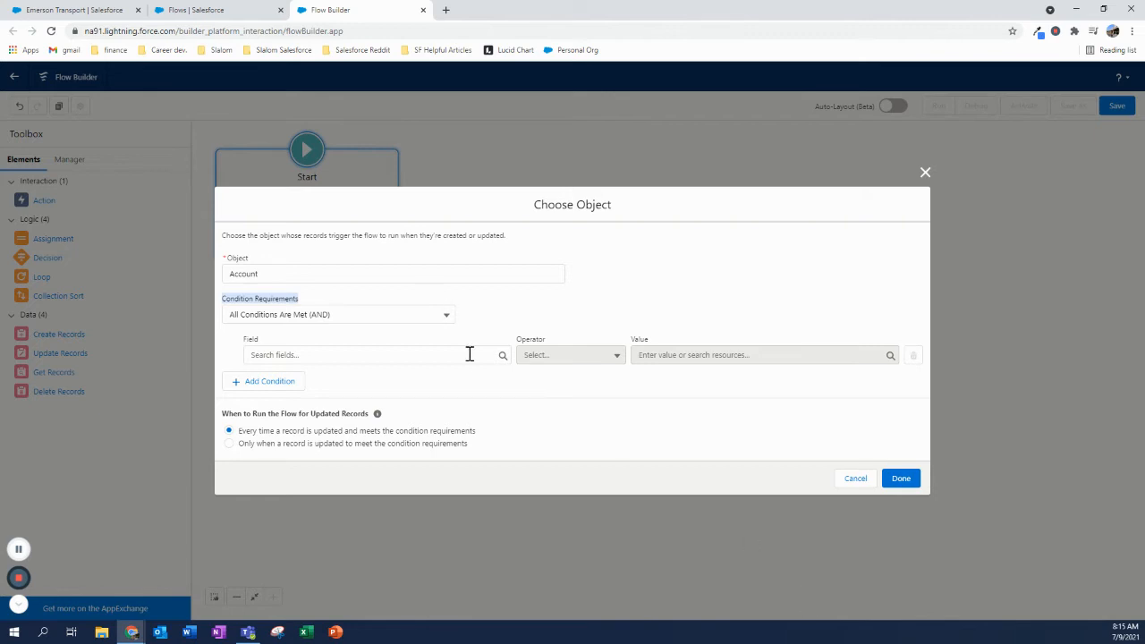
click(563, 330)
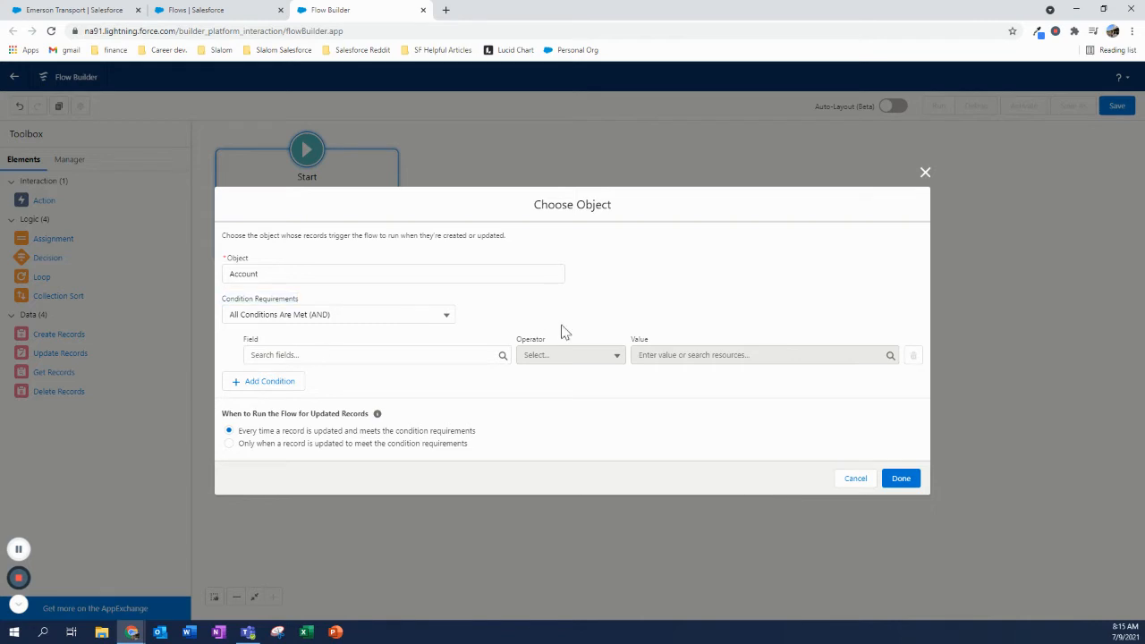
click(465, 351)
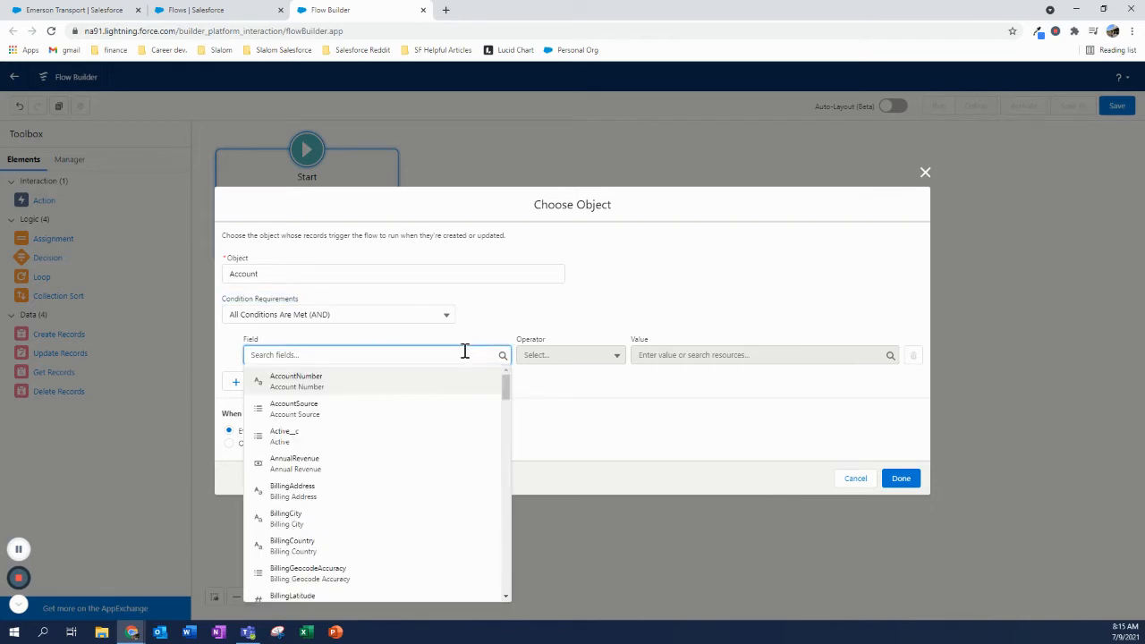
click(393, 440)
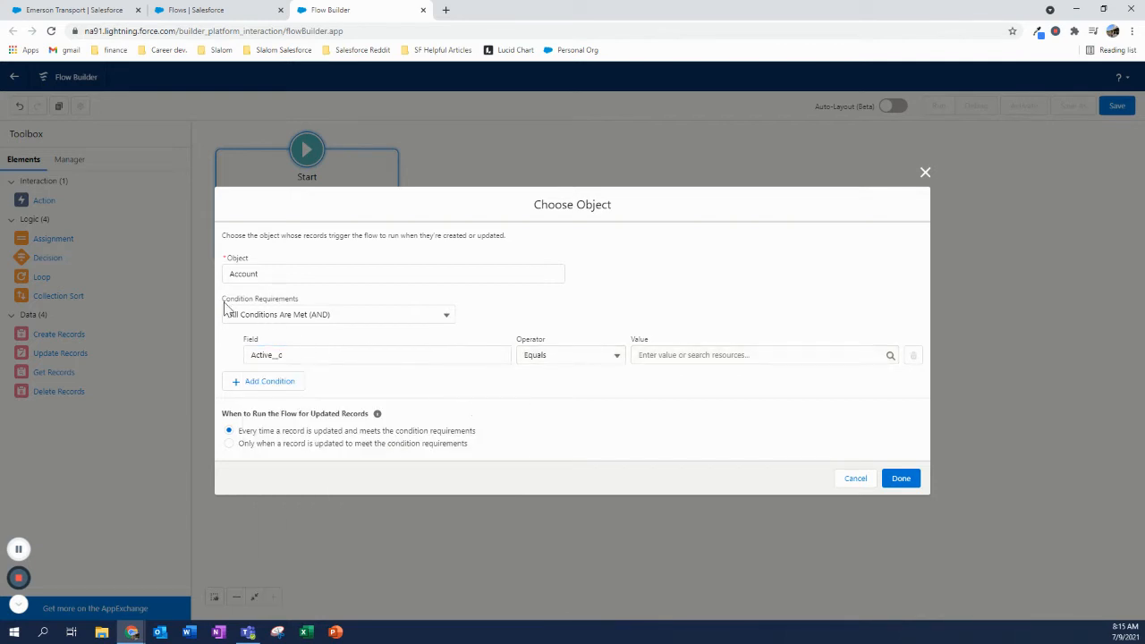
click(649, 355)
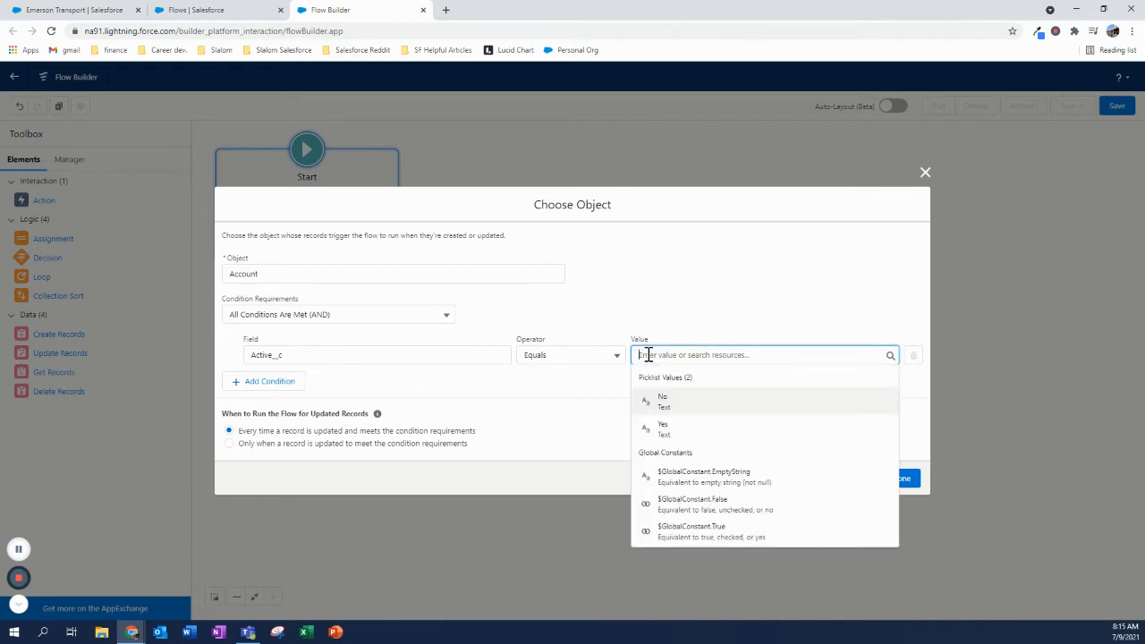
click(666, 398)
click(902, 480)
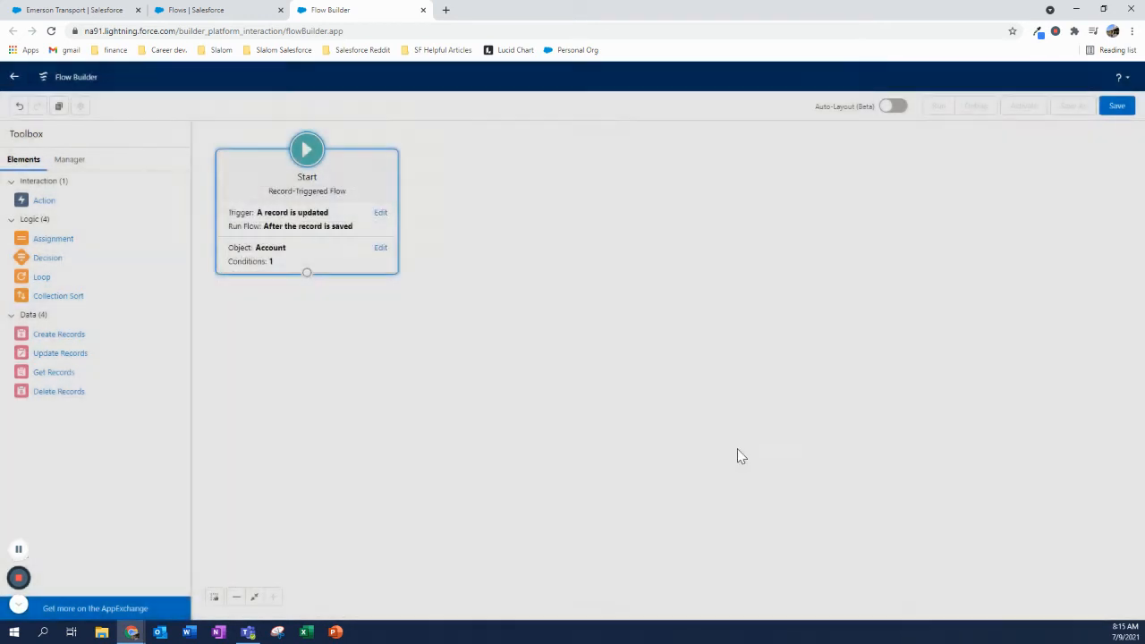
Add a Get Records element below Start, labelled "Get related cases", that retrieves Case records.
drag(337, 317, 368, 330)
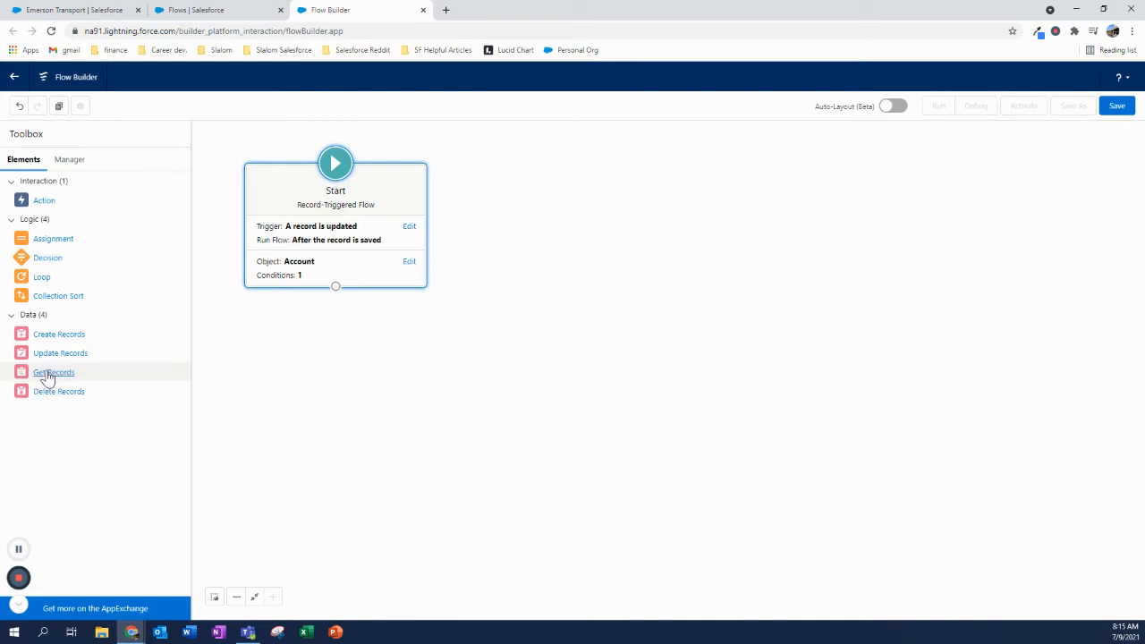
drag(46, 373, 319, 409)
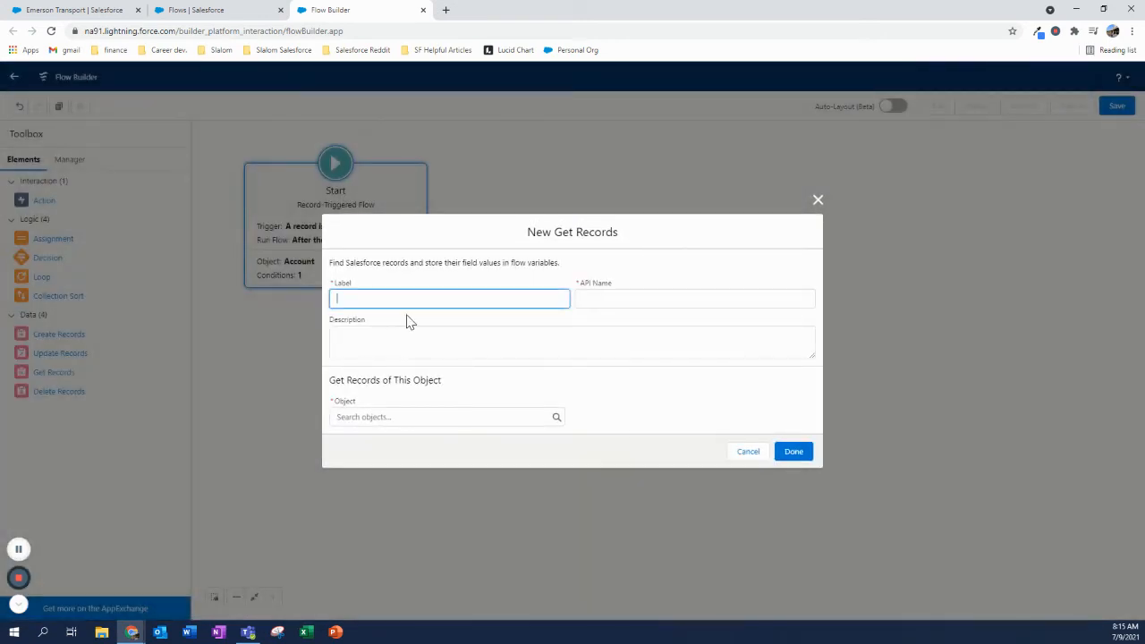
text(Get related cases)
click(479, 416)
text(Case)
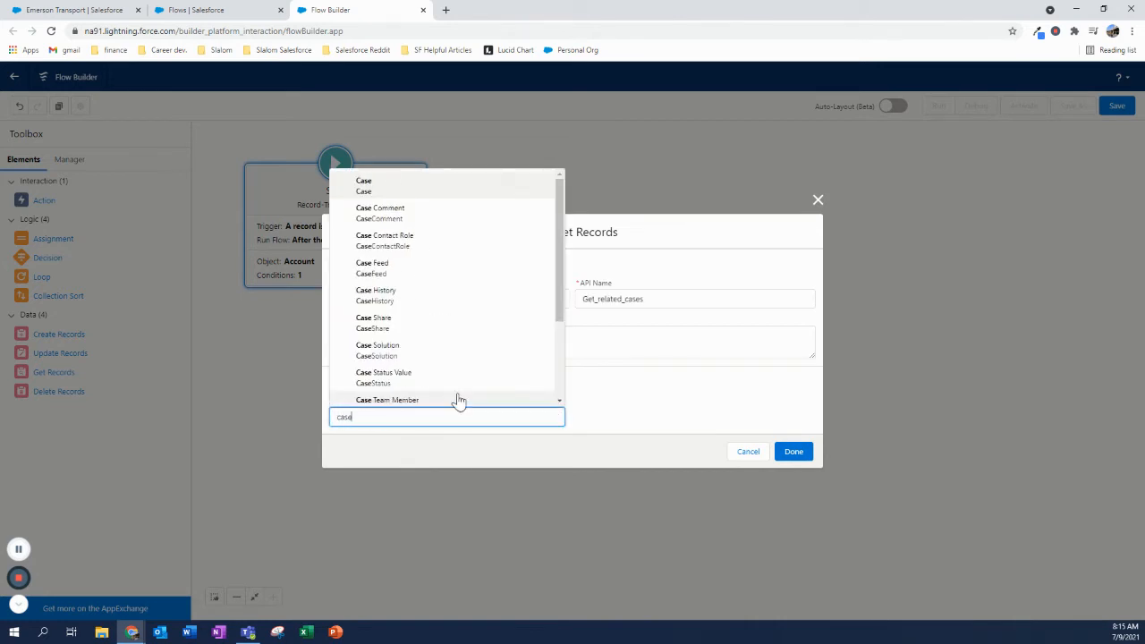
click(421, 193)
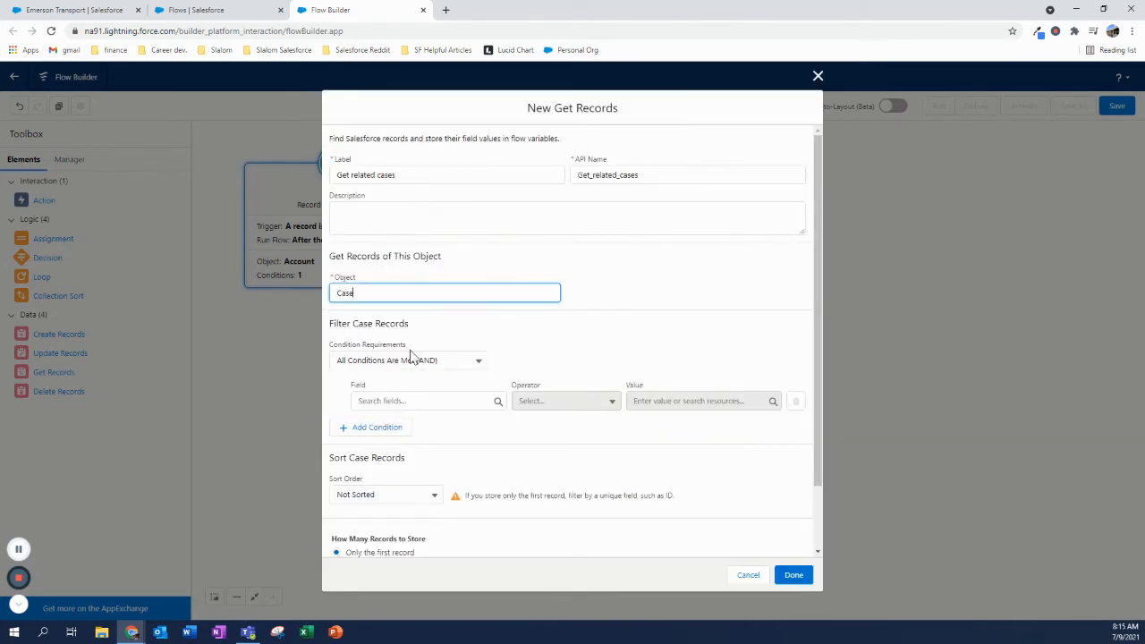
Filter the cases by AccountId Equals $Record > Account ID, set how many records to store, and finish the element.
click(427, 405)
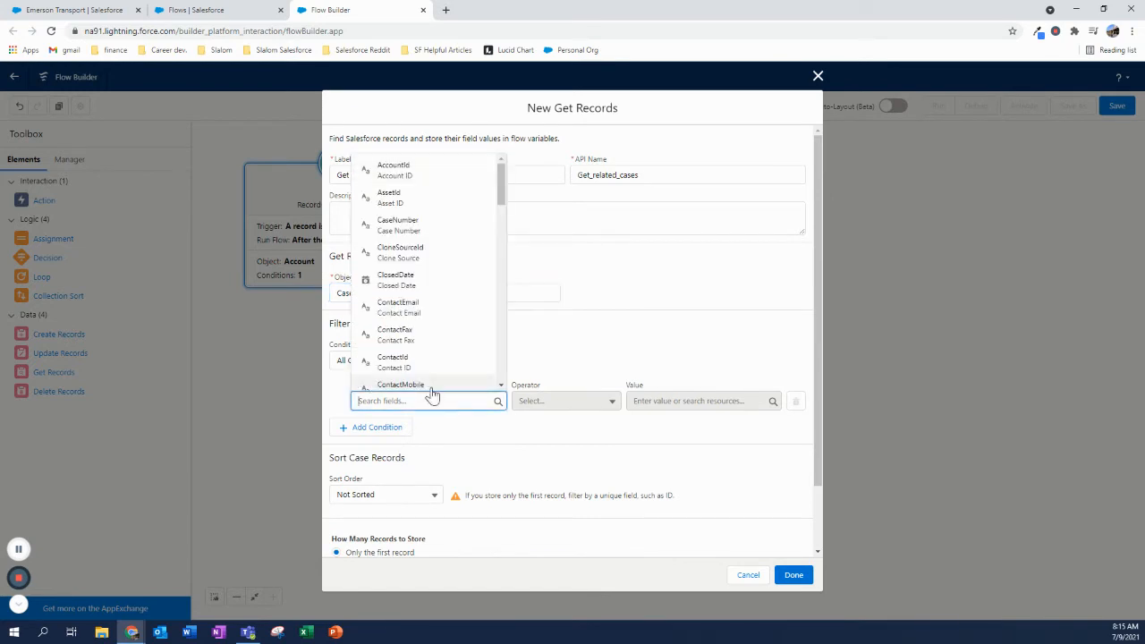
click(424, 177)
click(695, 401)
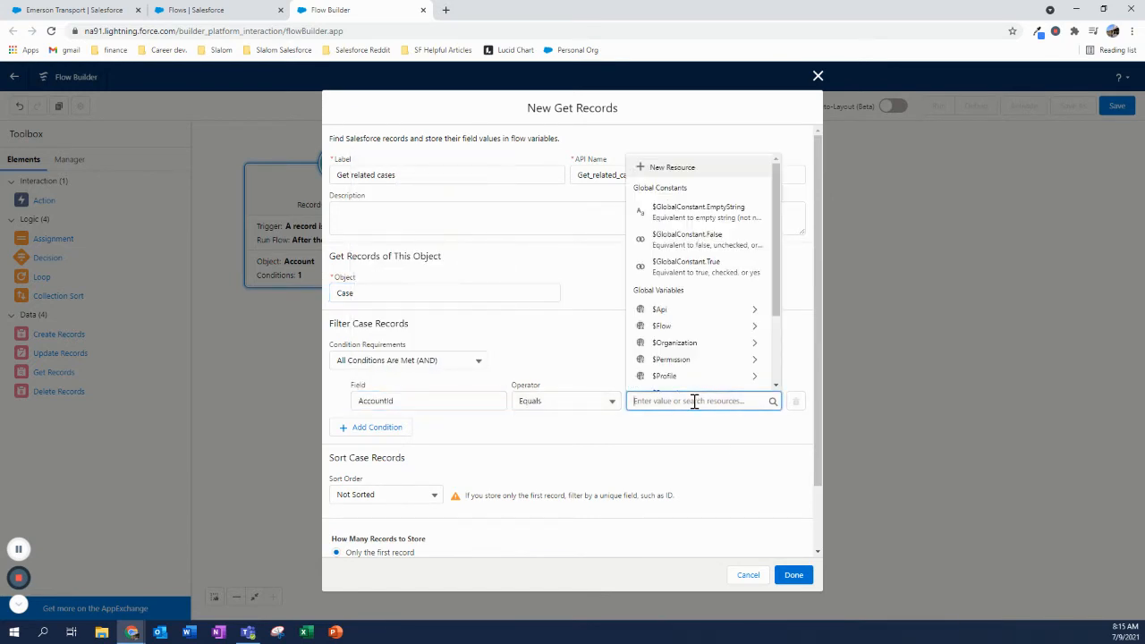
scroll(728, 350, down, 2)
click(694, 318)
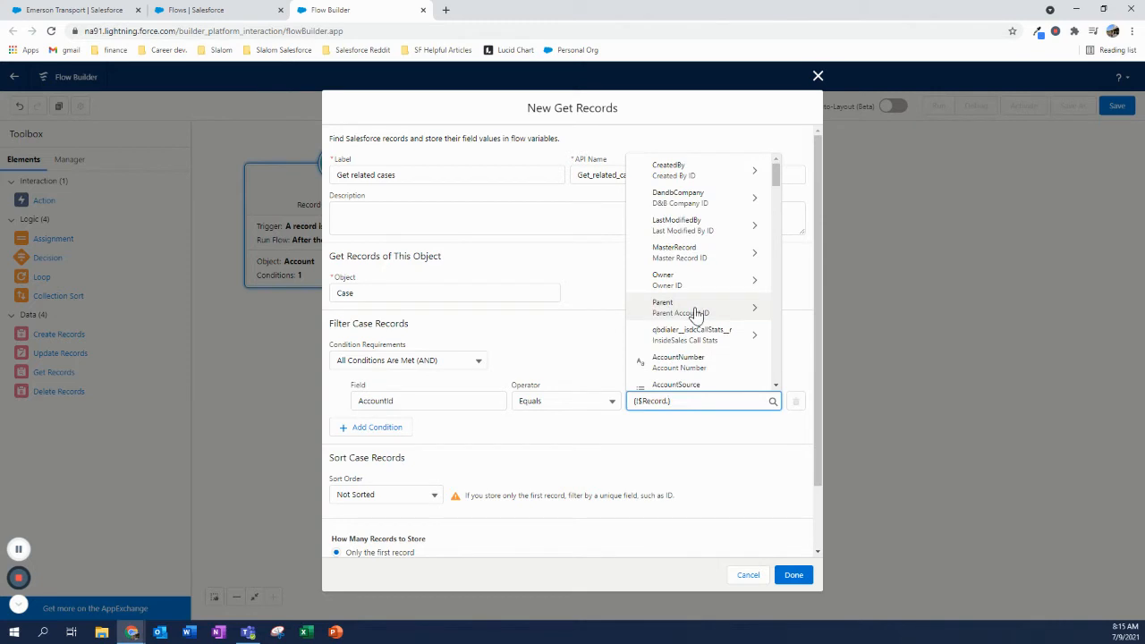
text(id)
scroll(696, 315, down, 3)
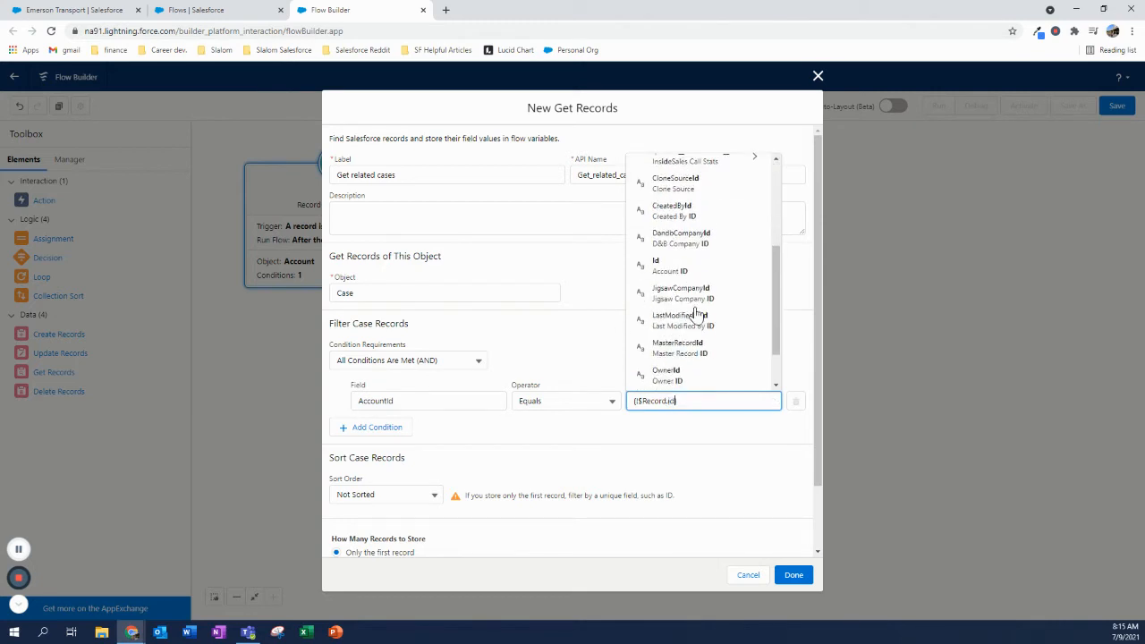
click(703, 265)
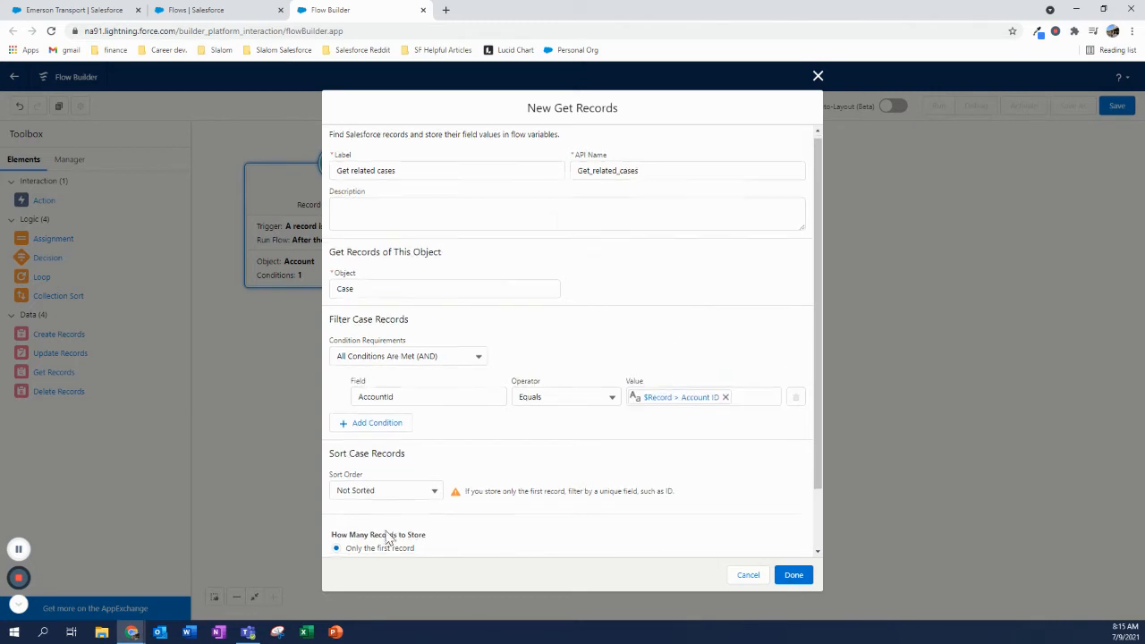
scroll(384, 536, down, 2)
click(374, 490)
click(777, 577)
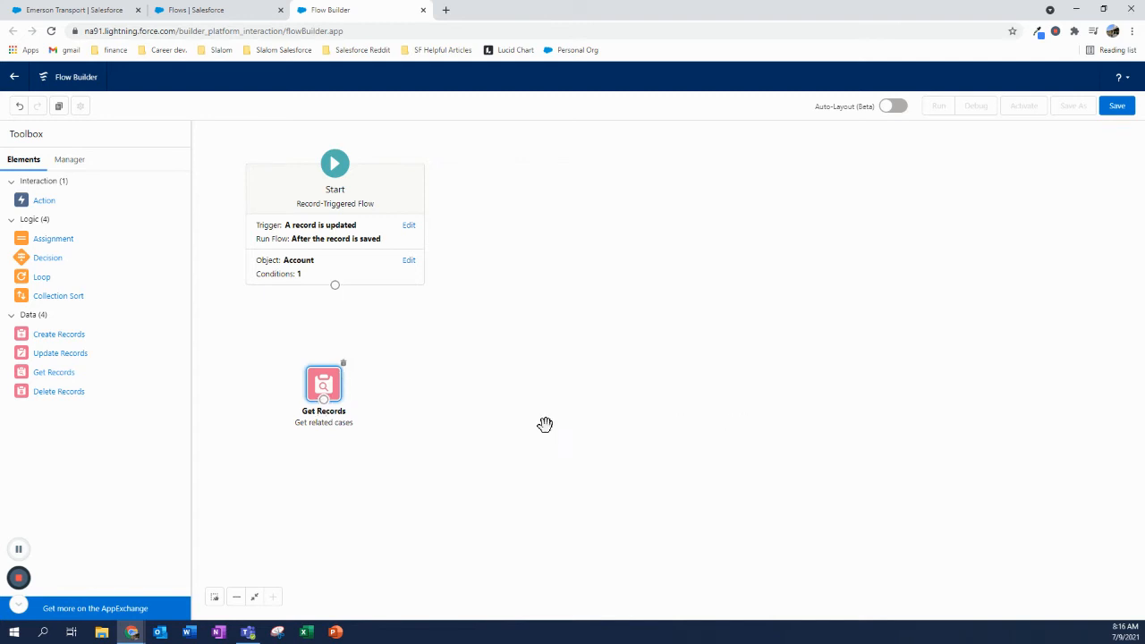
Delete the "Get related cases" element from the canvas.
click(343, 364)
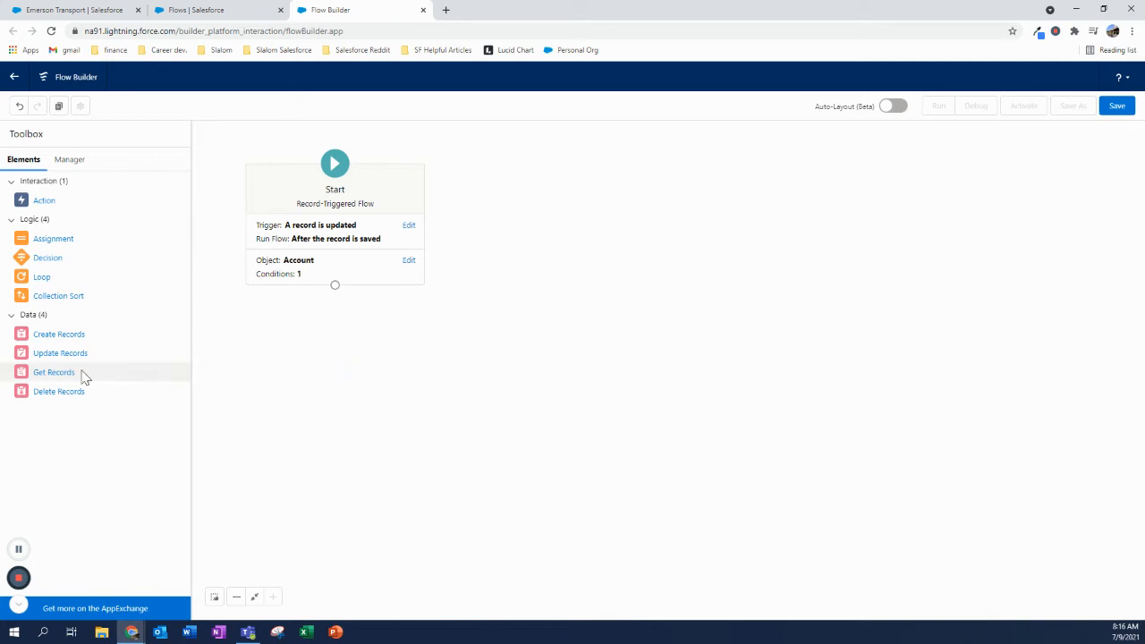
Add a Delete Records element labelled "Delete related cases" that finds Case records through specified conditions.
drag(60, 400, 455, 420)
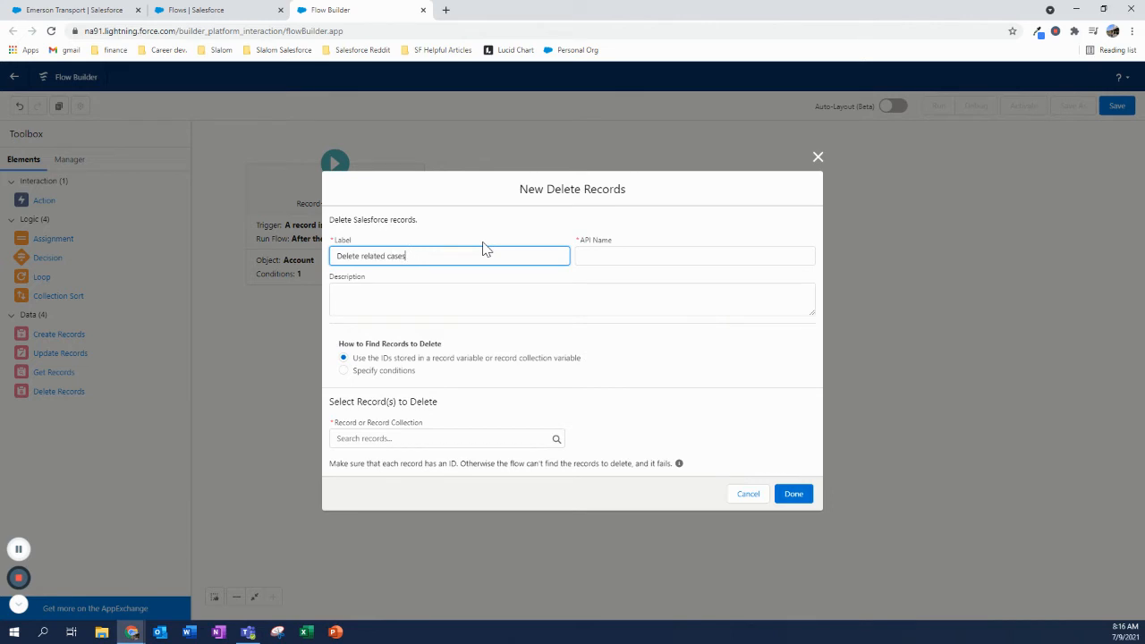
click(626, 347)
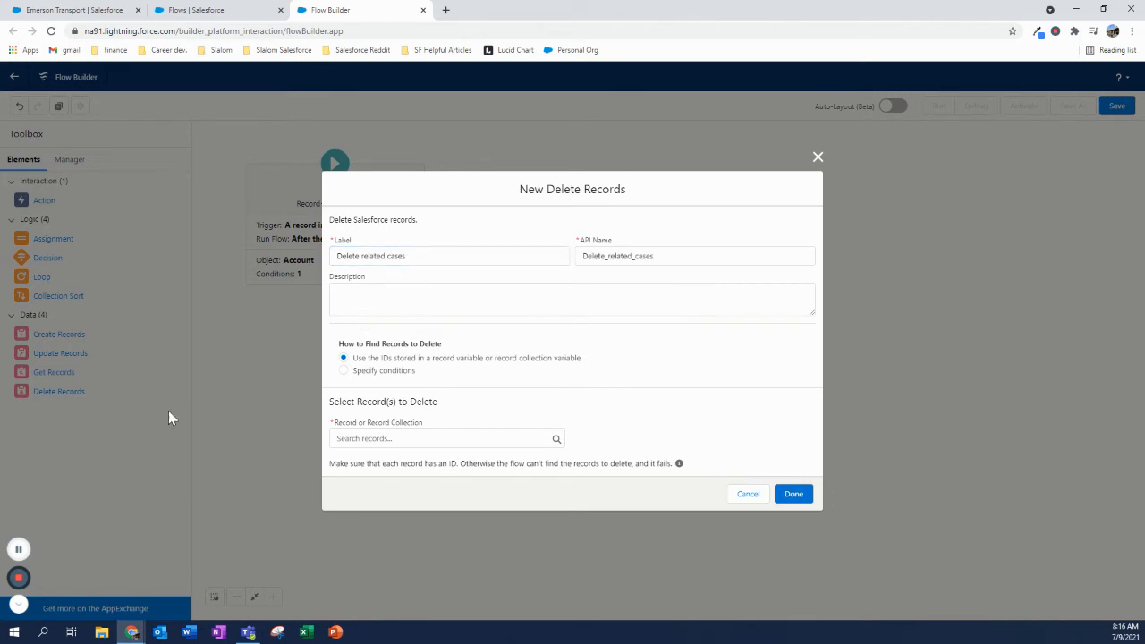
click(400, 376)
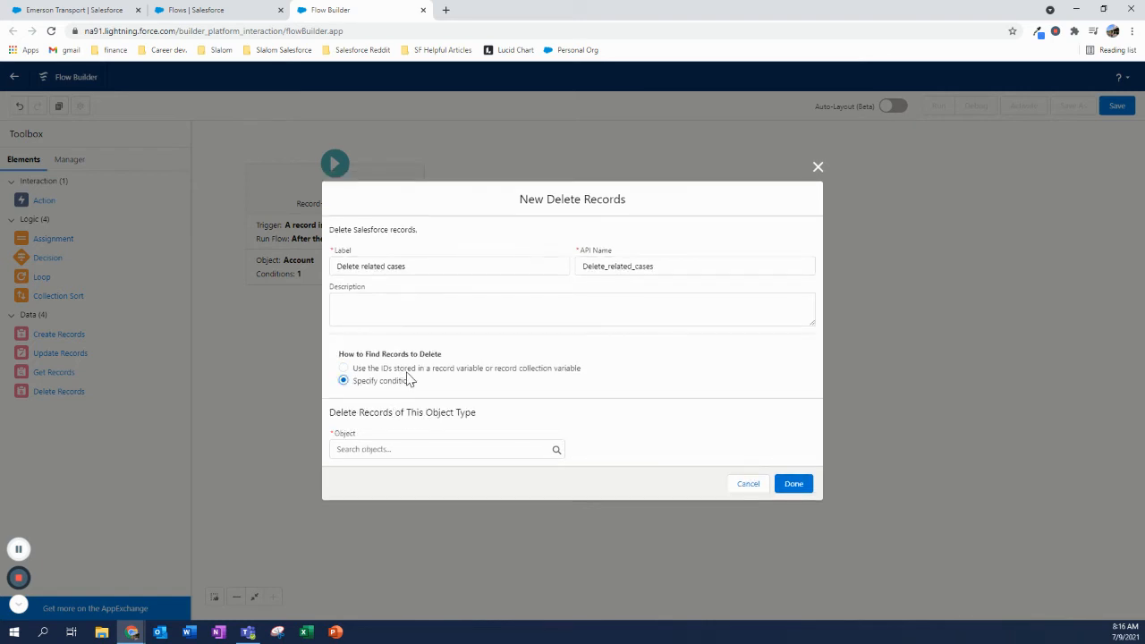
click(408, 445)
text(case)
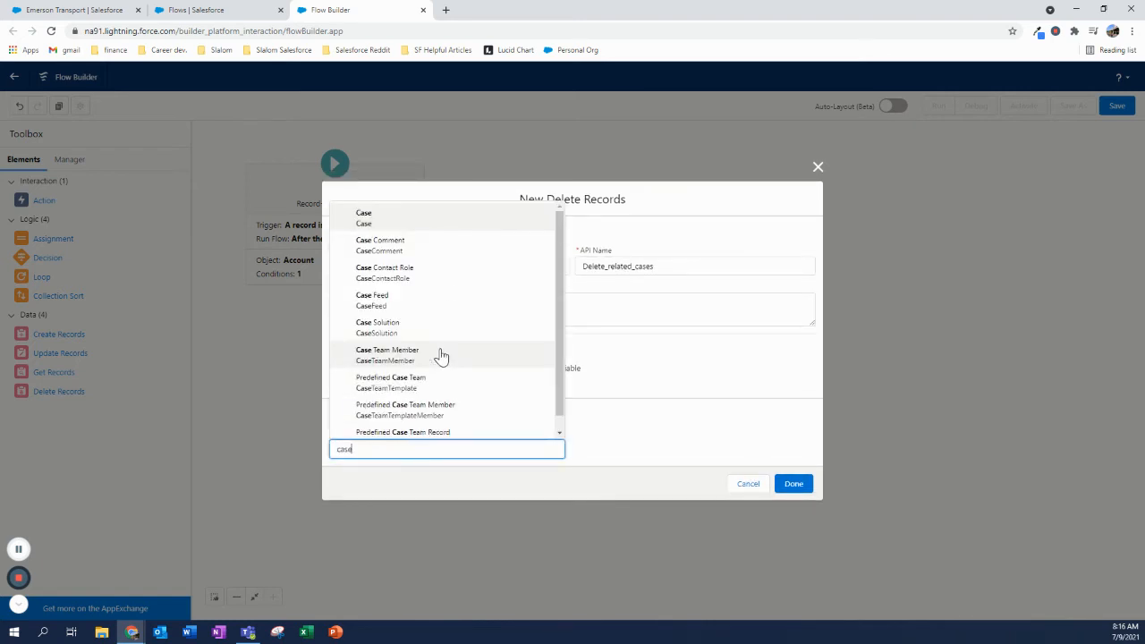
click(396, 222)
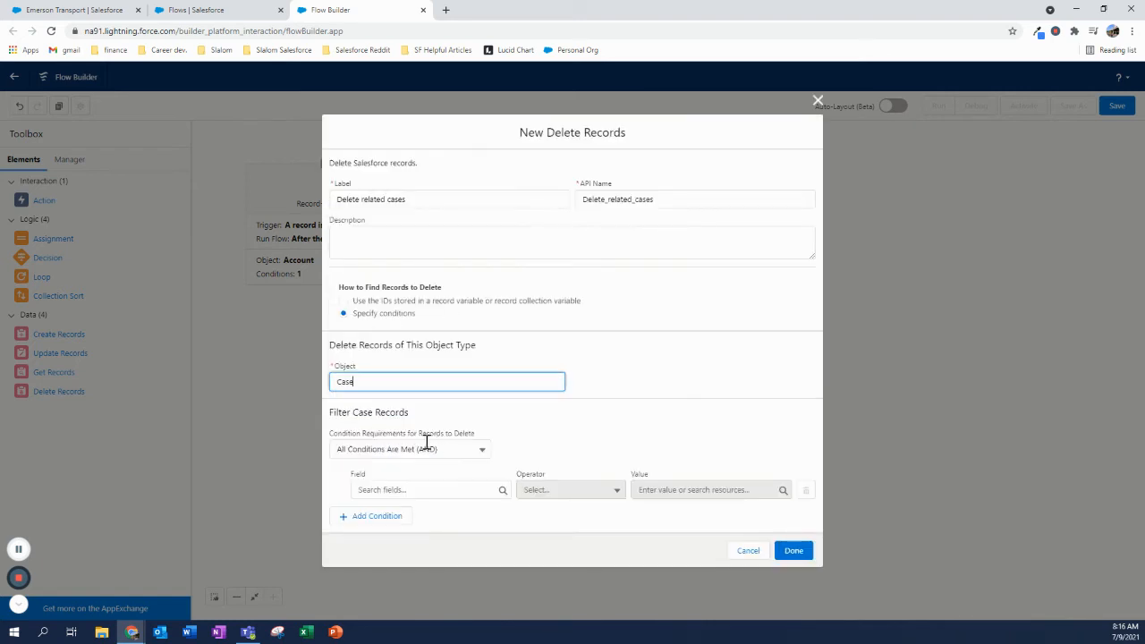
Filter the cases for deletion by AccountId Equals $Record > Account ID and finish the element.
drag(331, 412, 474, 419)
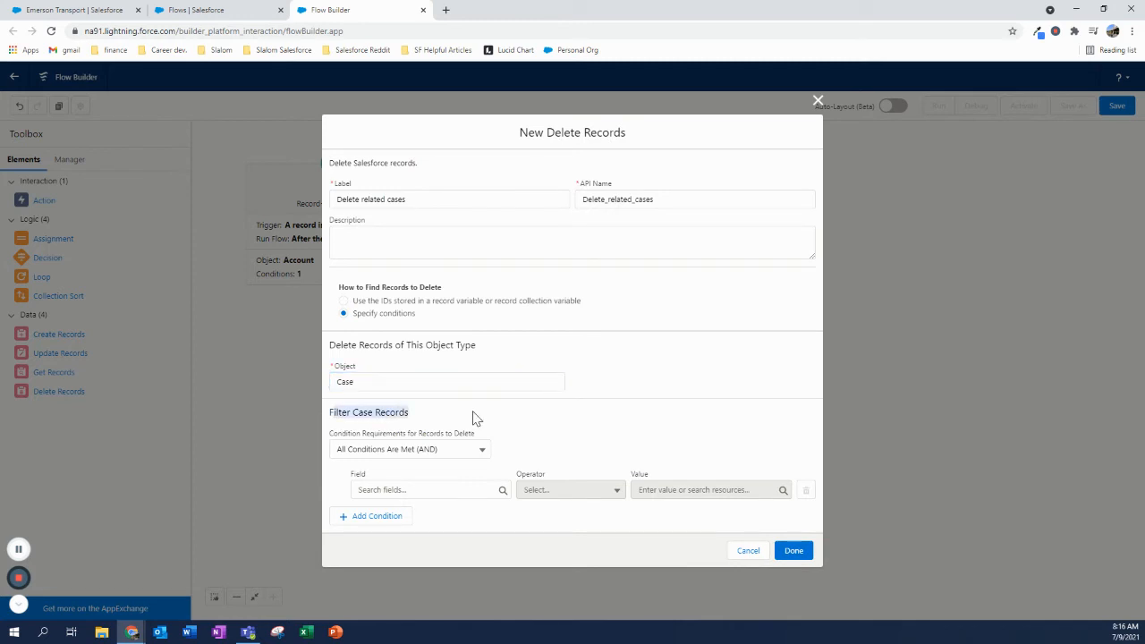
click(420, 494)
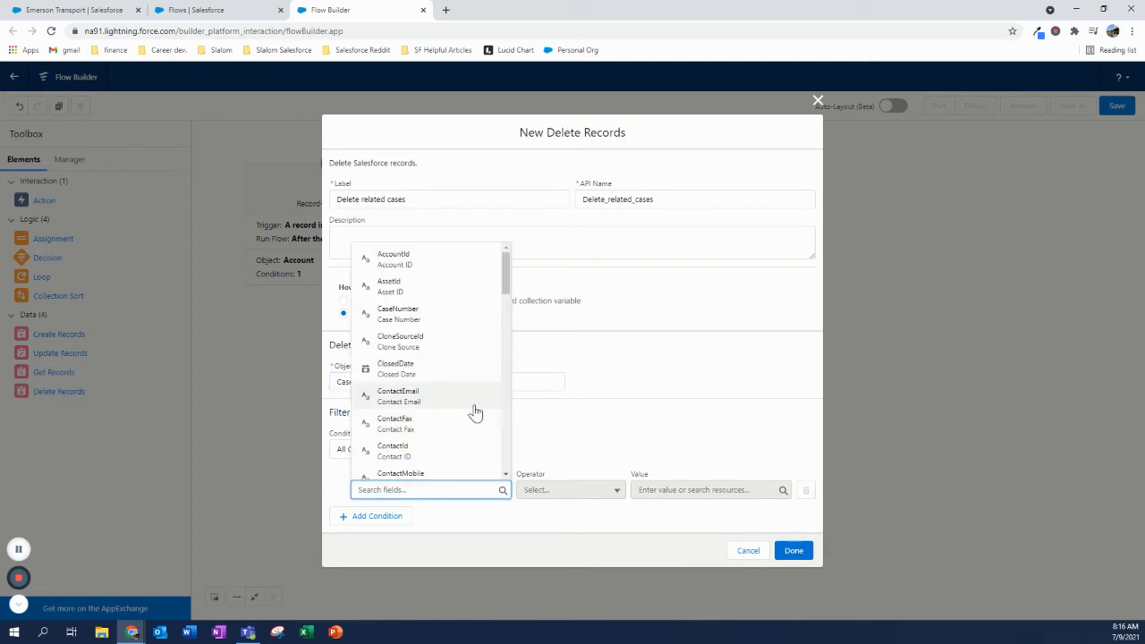
click(417, 261)
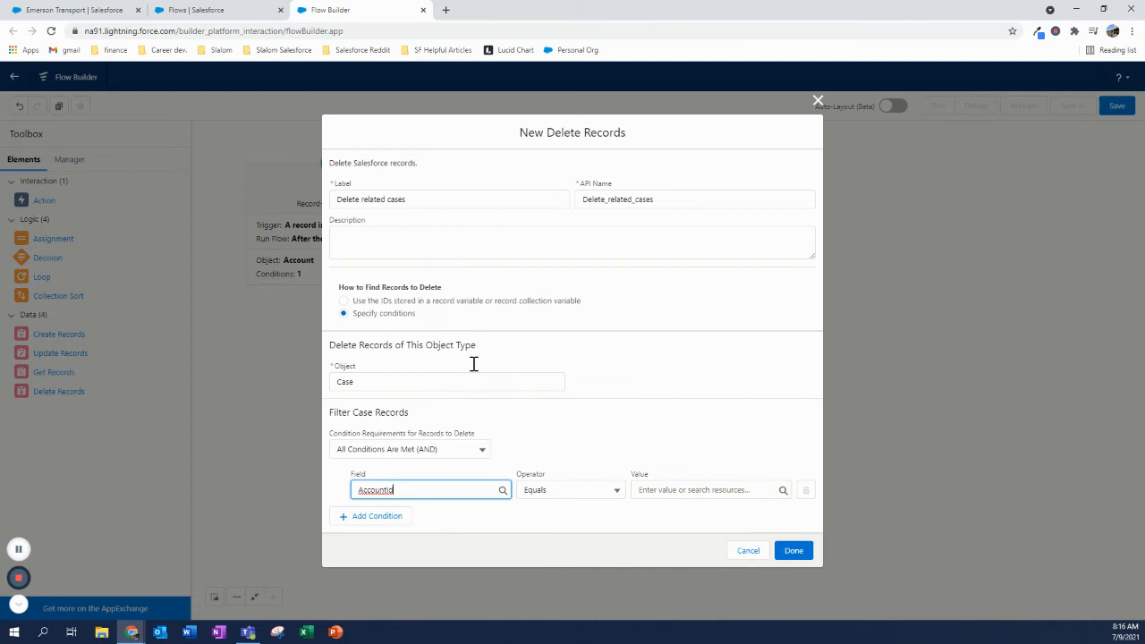
click(665, 489)
scroll(660, 429, down, 2)
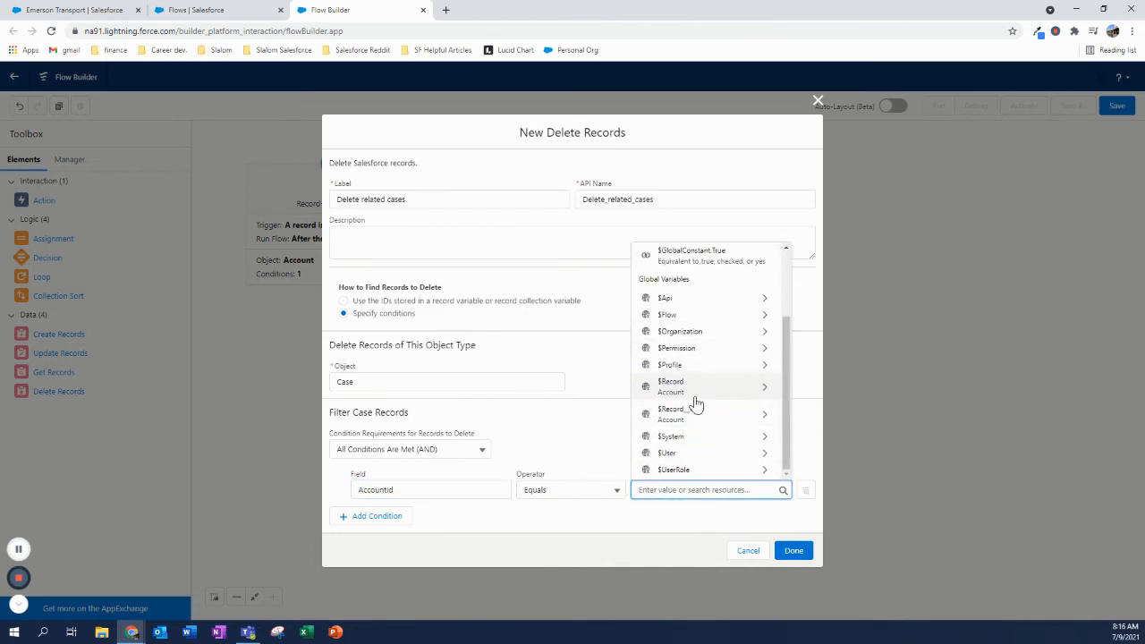
click(695, 393)
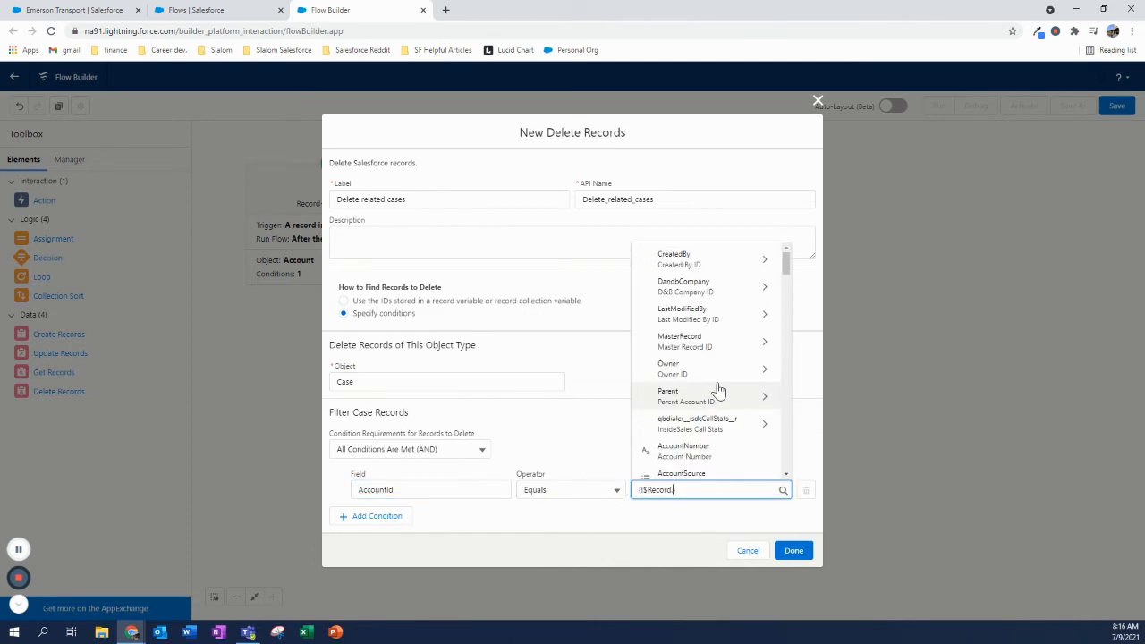
text(Id)
scroll(716, 398, down, 2)
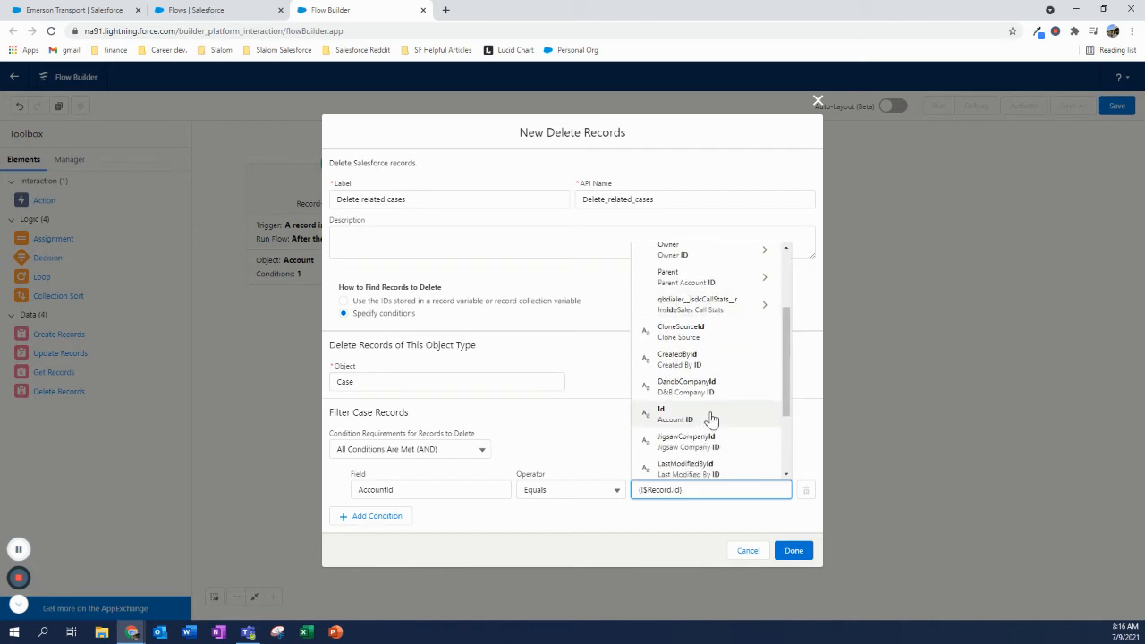
click(711, 417)
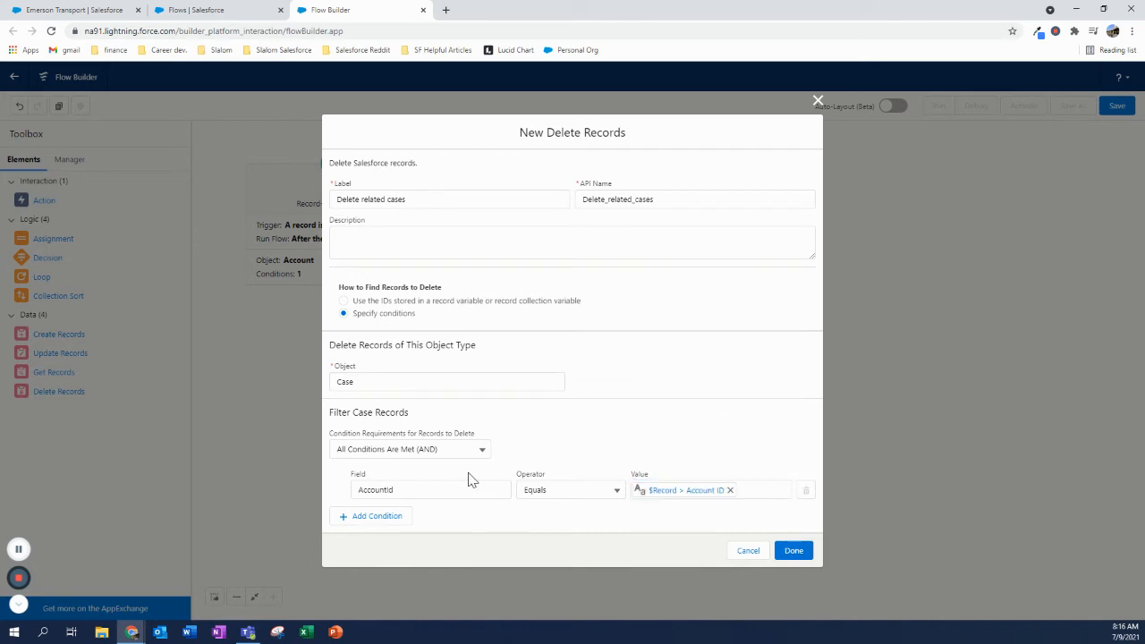
click(794, 551)
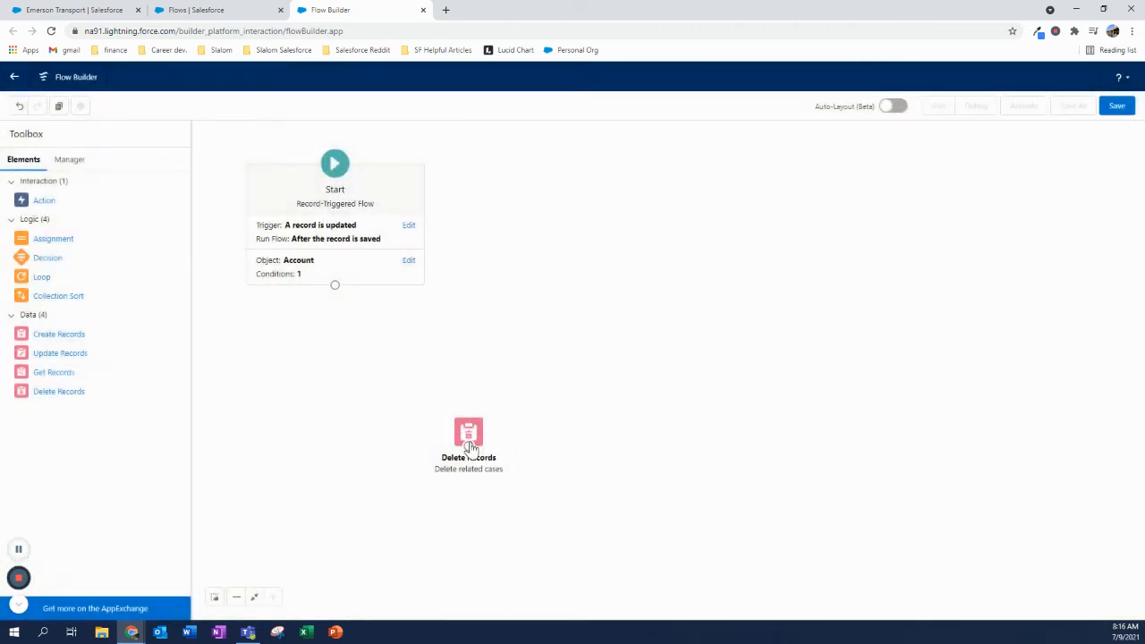
Place the "Delete related cases" element below Start and connect Start to it.
drag(468, 433, 407, 345)
drag(334, 285, 336, 404)
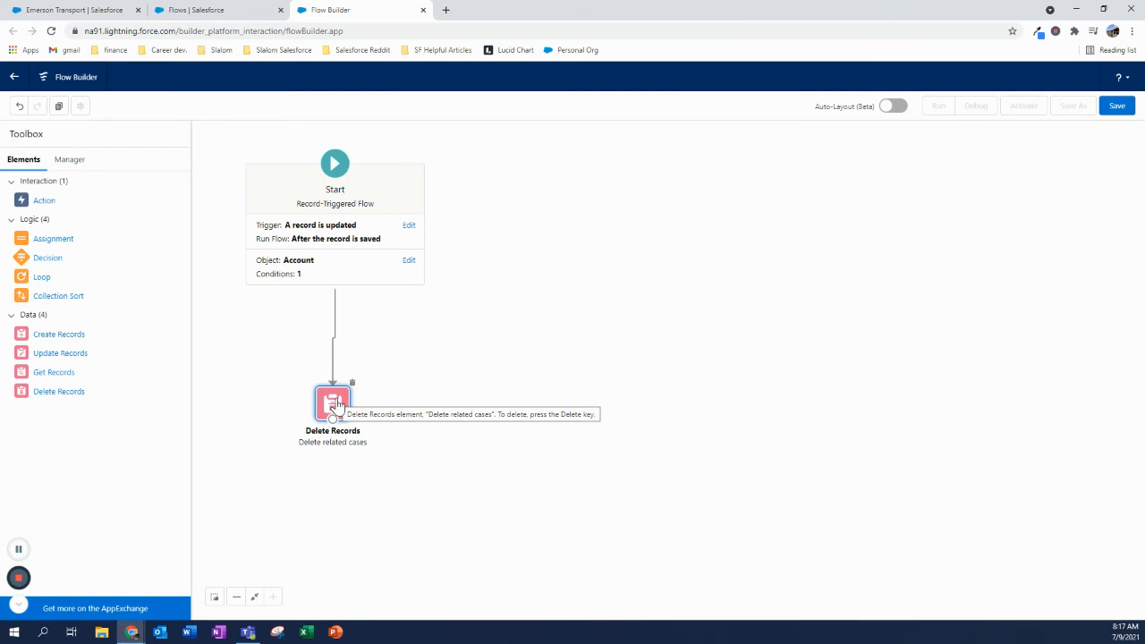
click(450, 399)
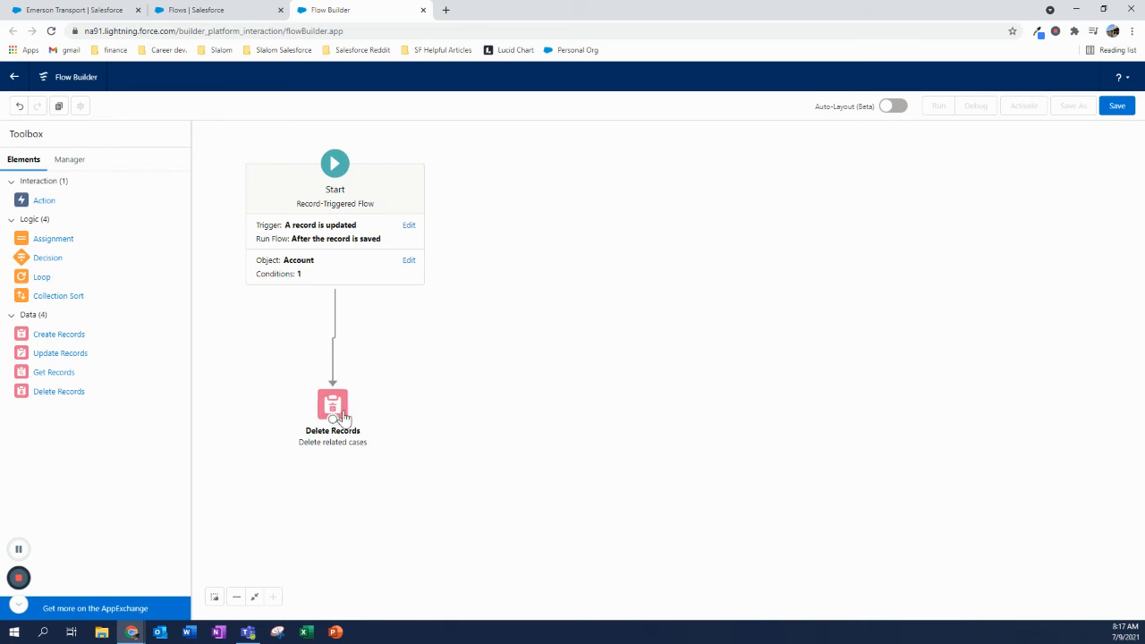
Check the Emerson Transport account's related cases against the flow's trigger and delete element.
click(108, 11)
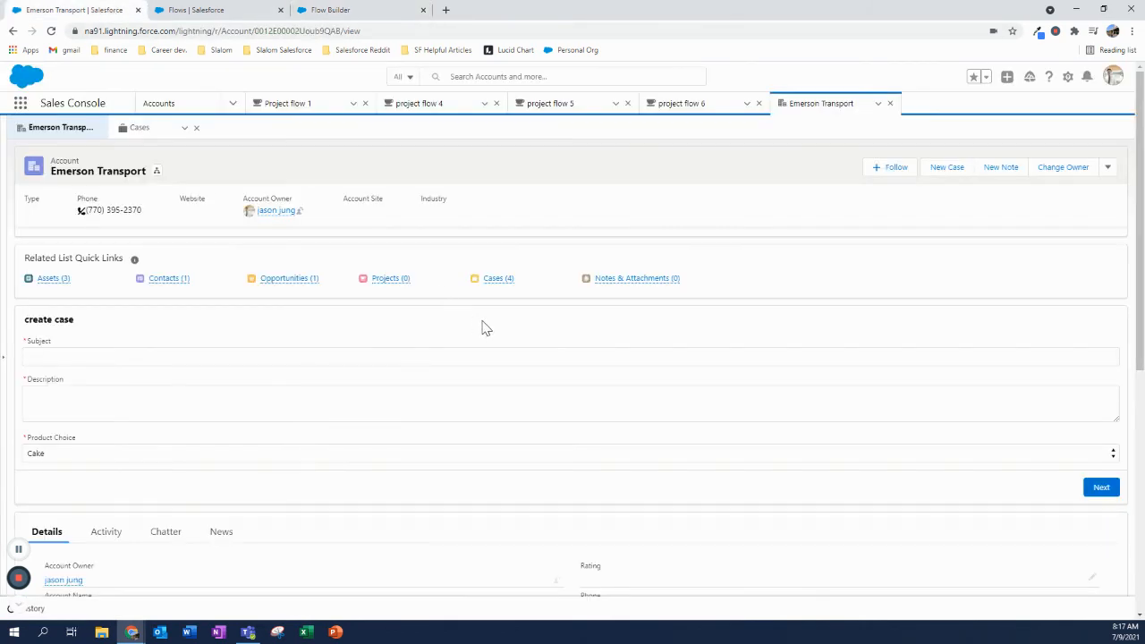
mouse_move(496, 286)
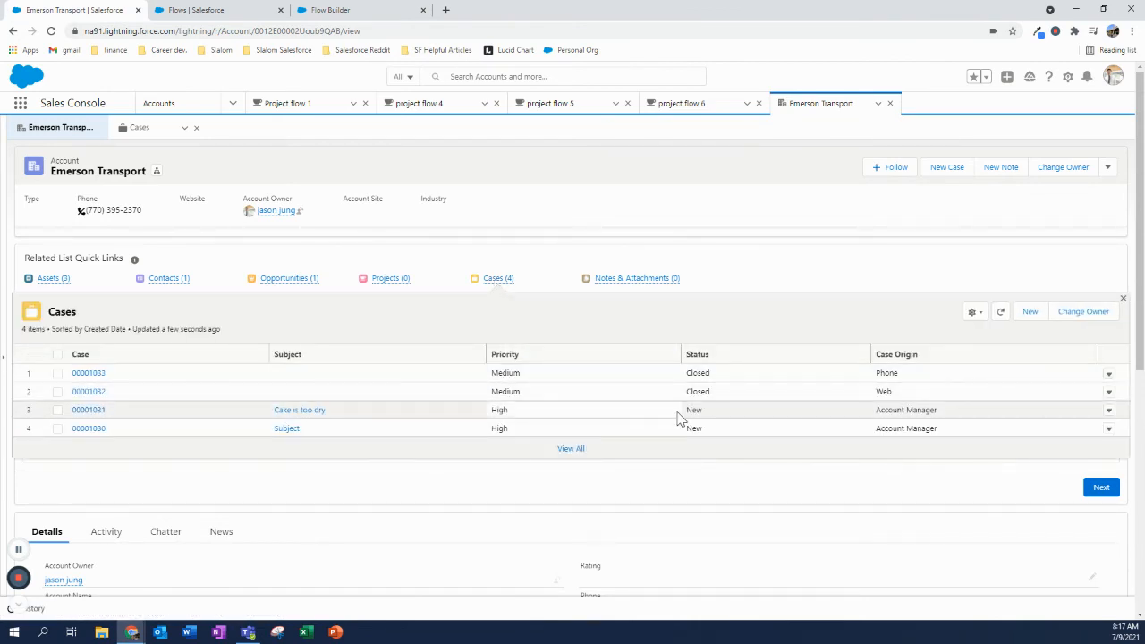
click(196, 10)
click(317, 9)
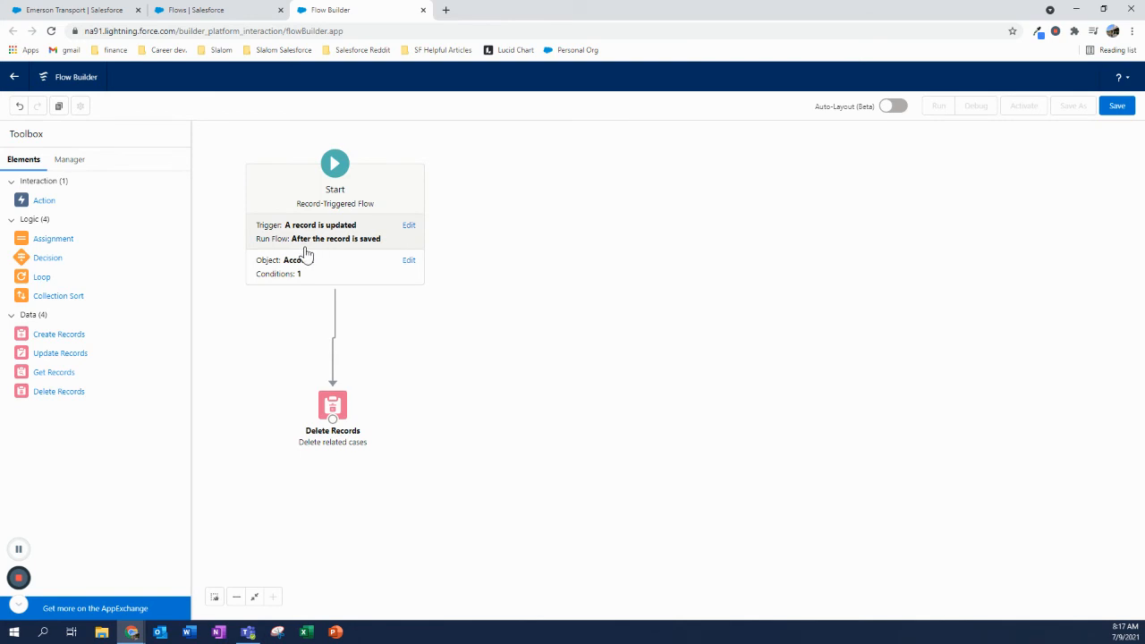
click(82, 10)
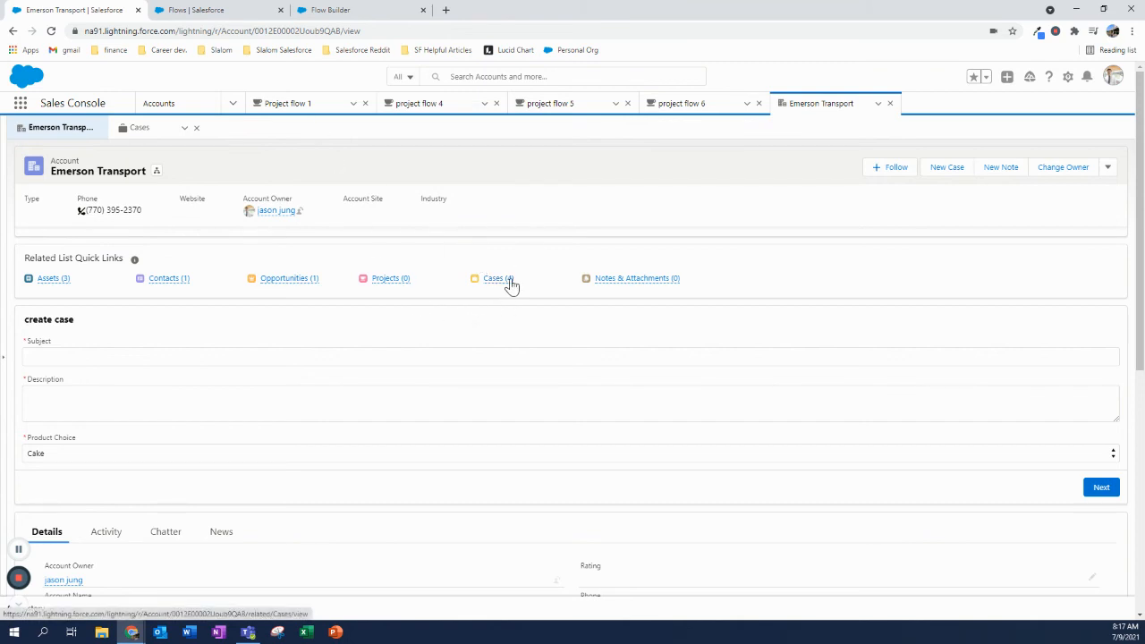
click(315, 11)
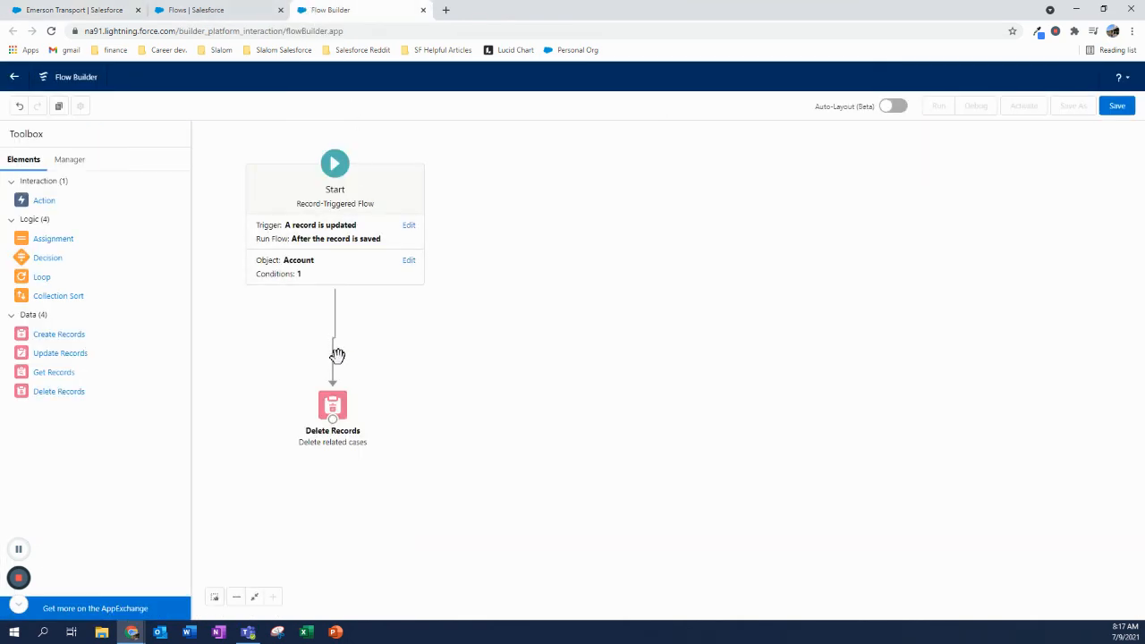
click(333, 404)
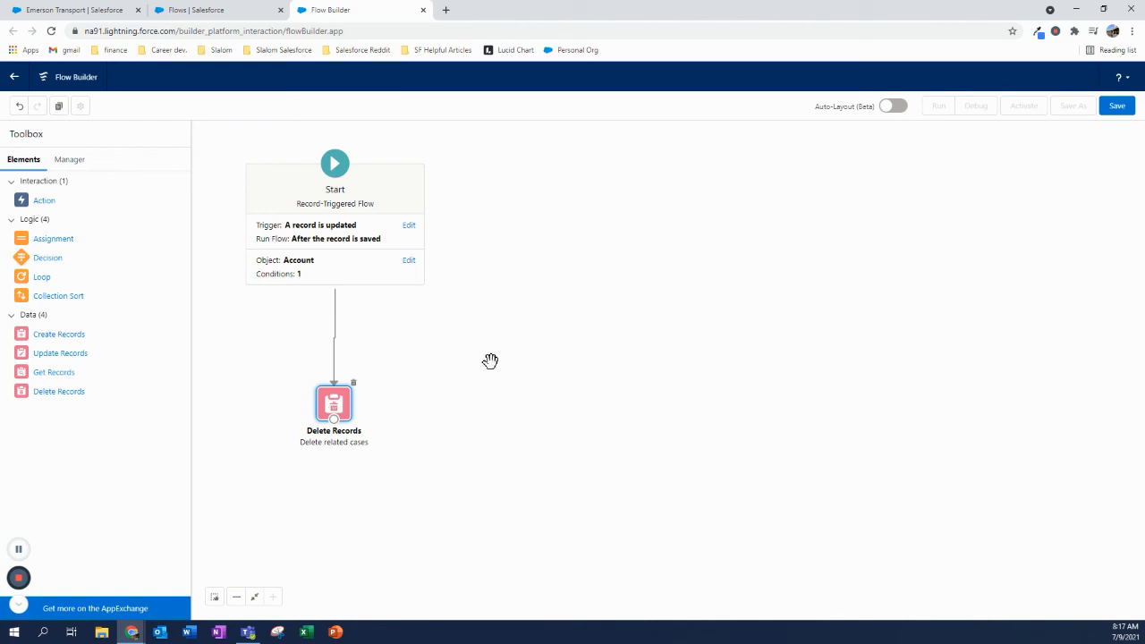
Save the flow as "Delete related cases" with a description about deleting cases when the account is deactivated, and activate it.
click(1117, 106)
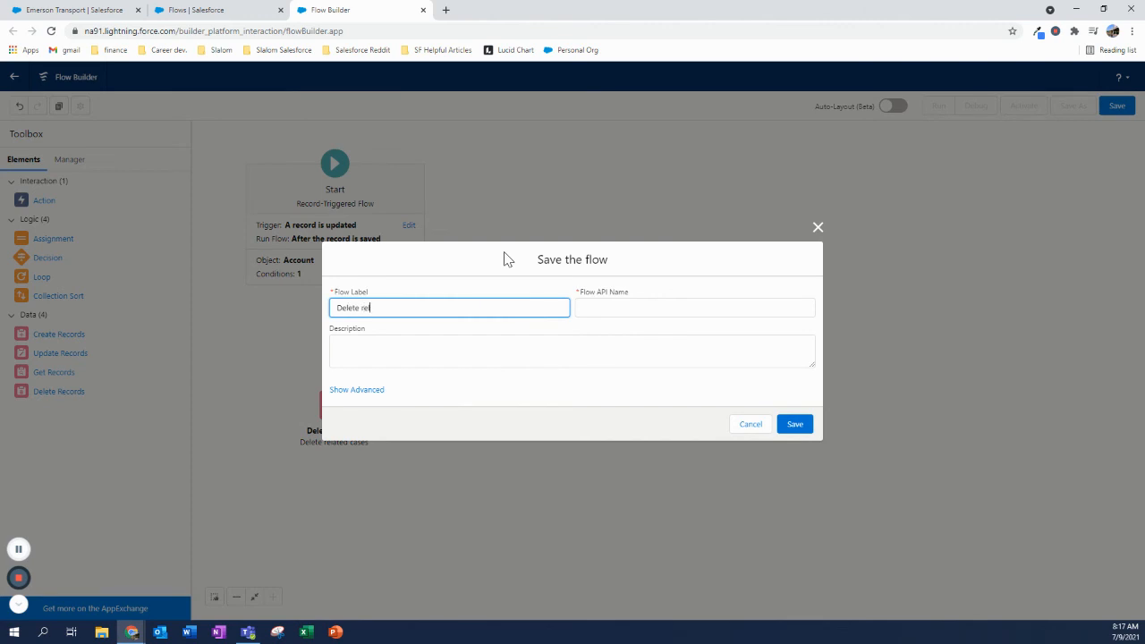
click(480, 352)
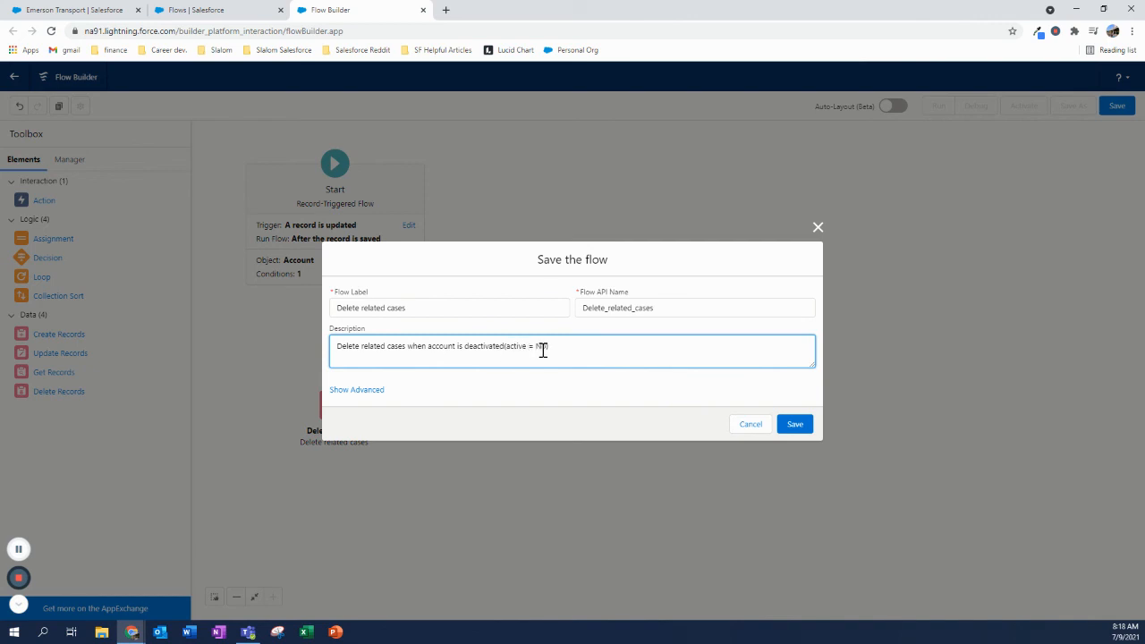
key(BackSpace)
text(A)
click(794, 424)
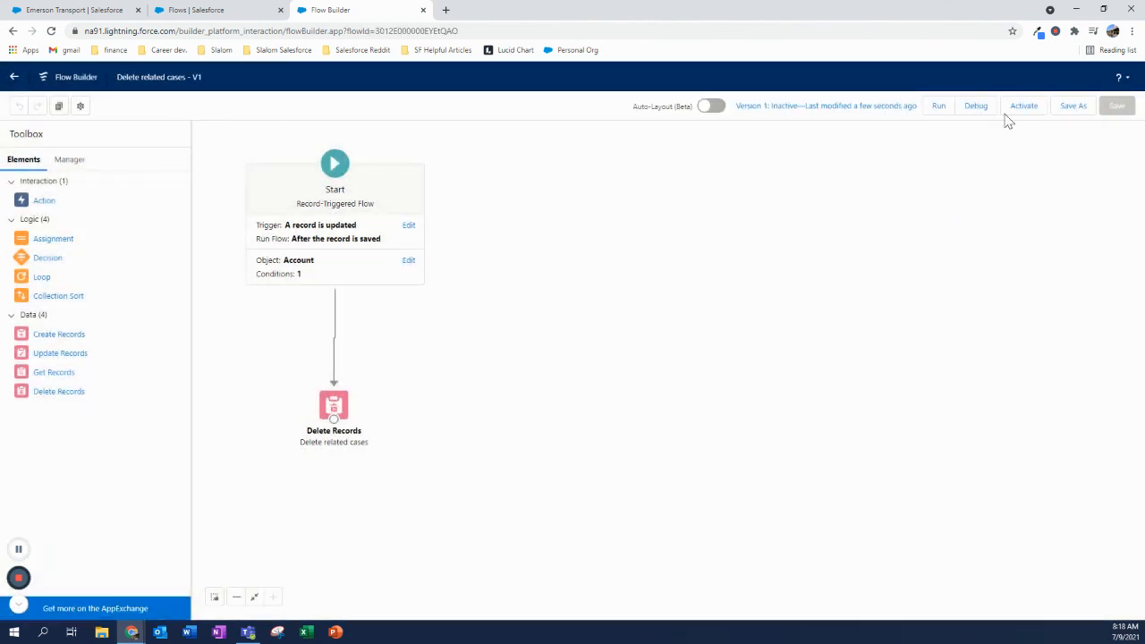
click(1013, 115)
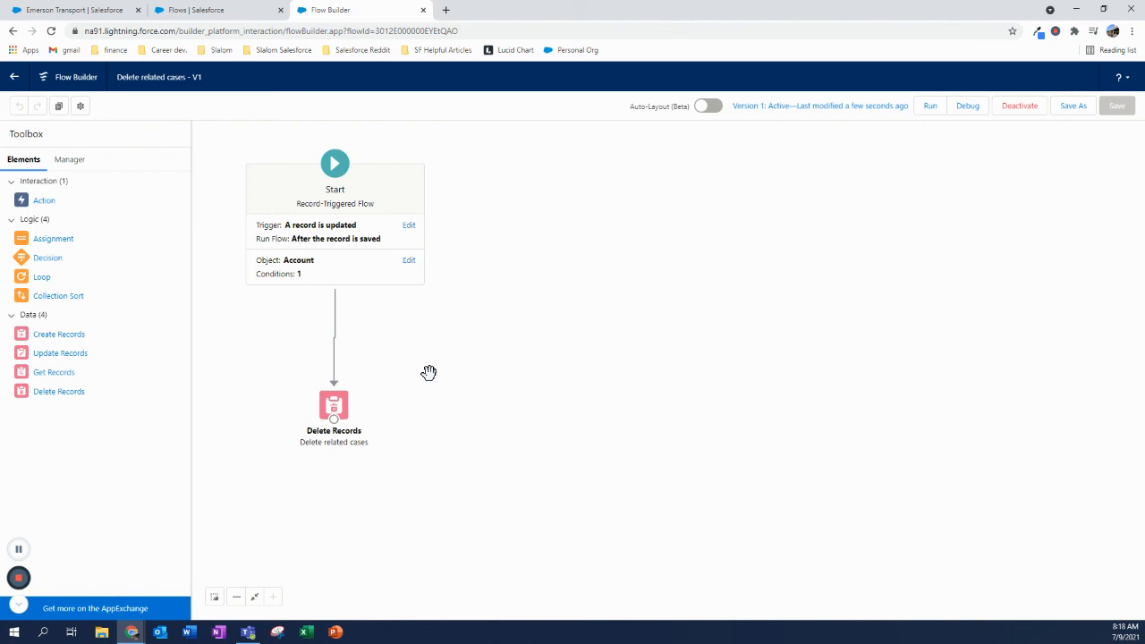
Set the Emerson Transport account's Active field to Yes, save it, and view its related cases.
click(195, 9)
click(96, 9)
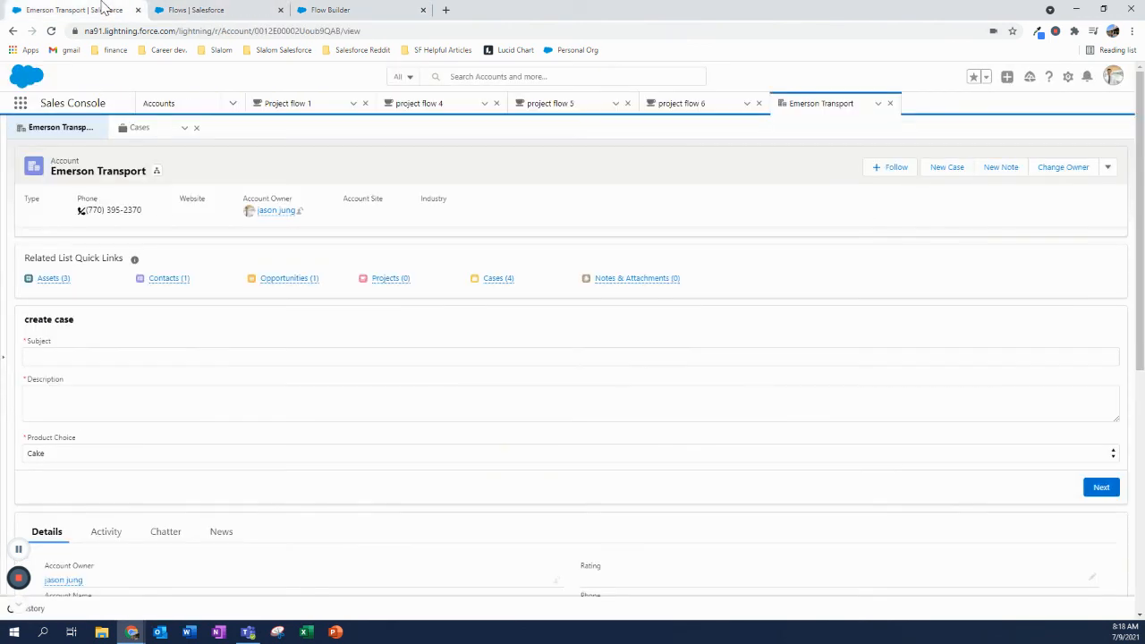
scroll(253, 380, down, 5)
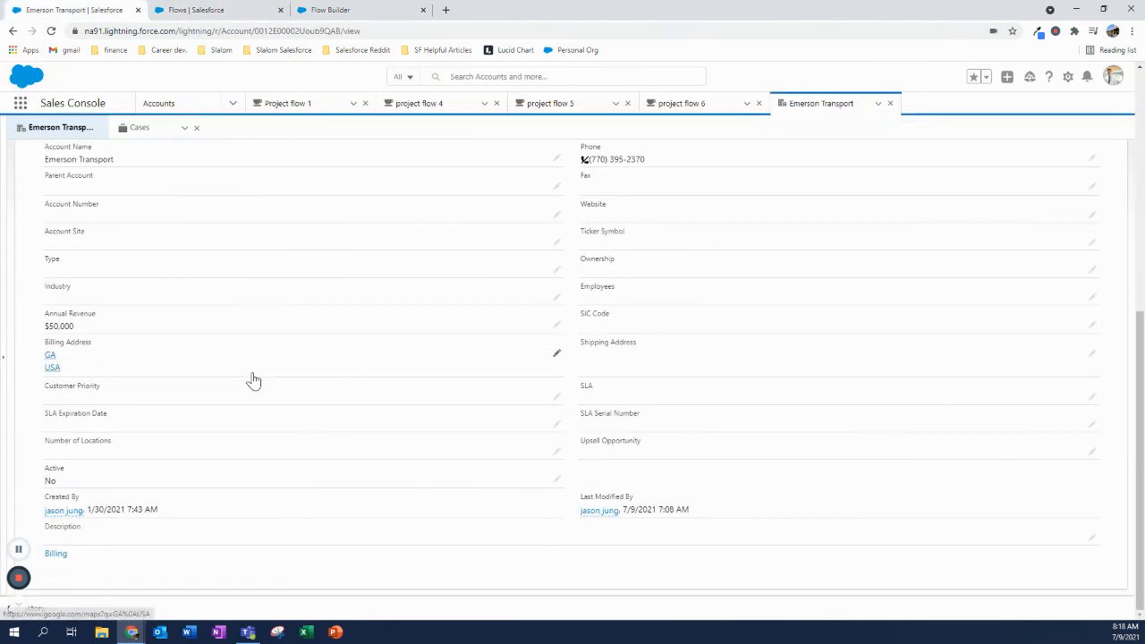
click(556, 480)
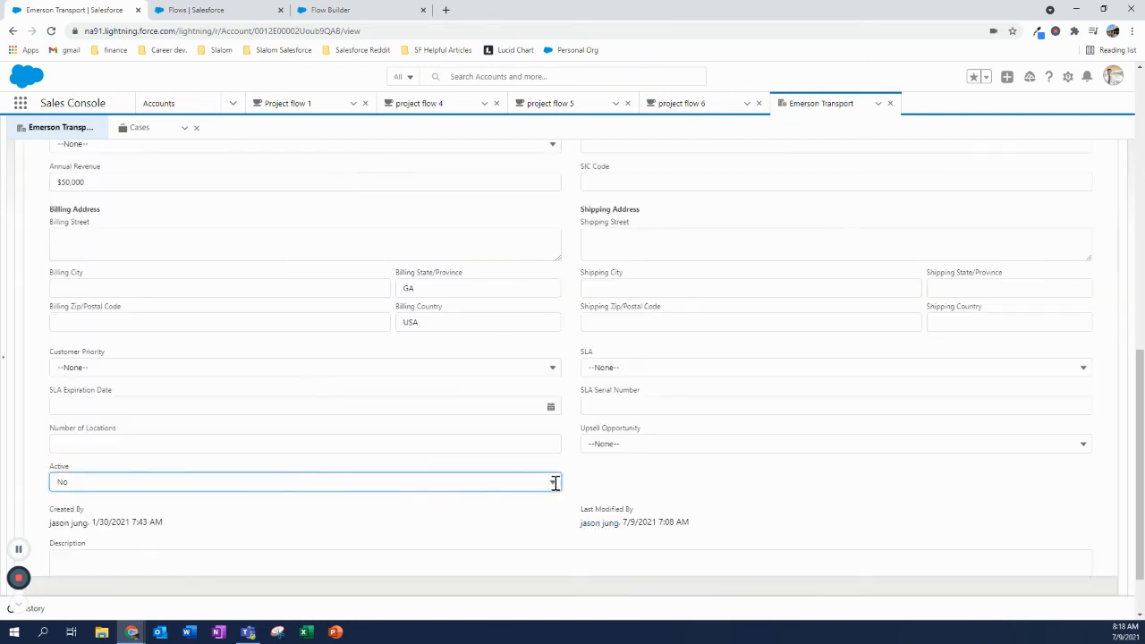
click(81, 481)
click(114, 548)
click(590, 576)
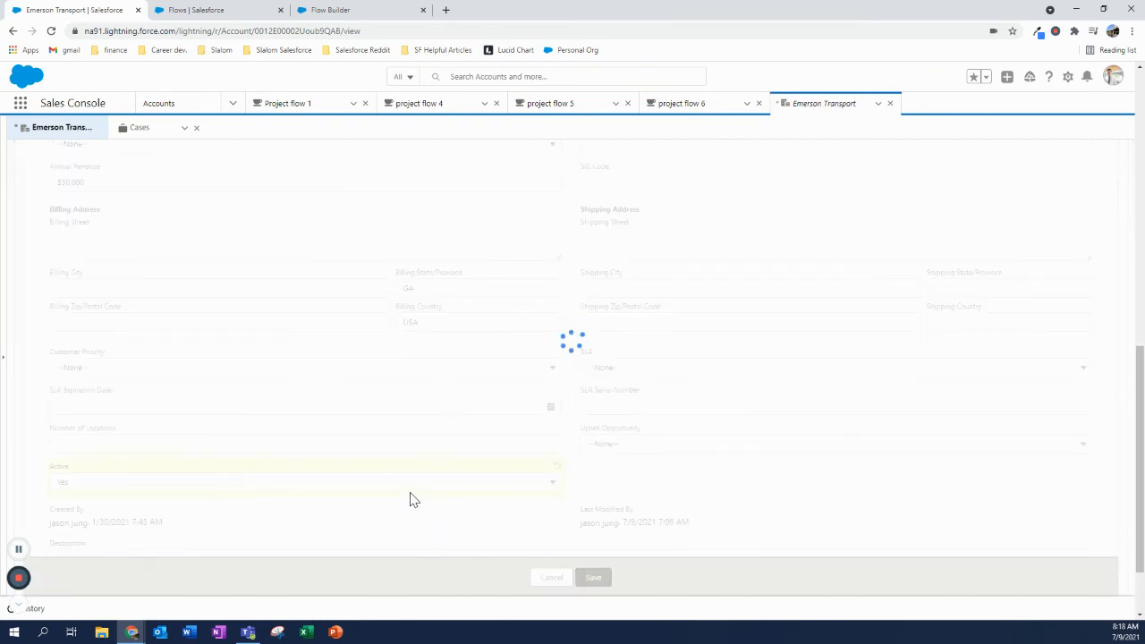
scroll(333, 391, up, 5)
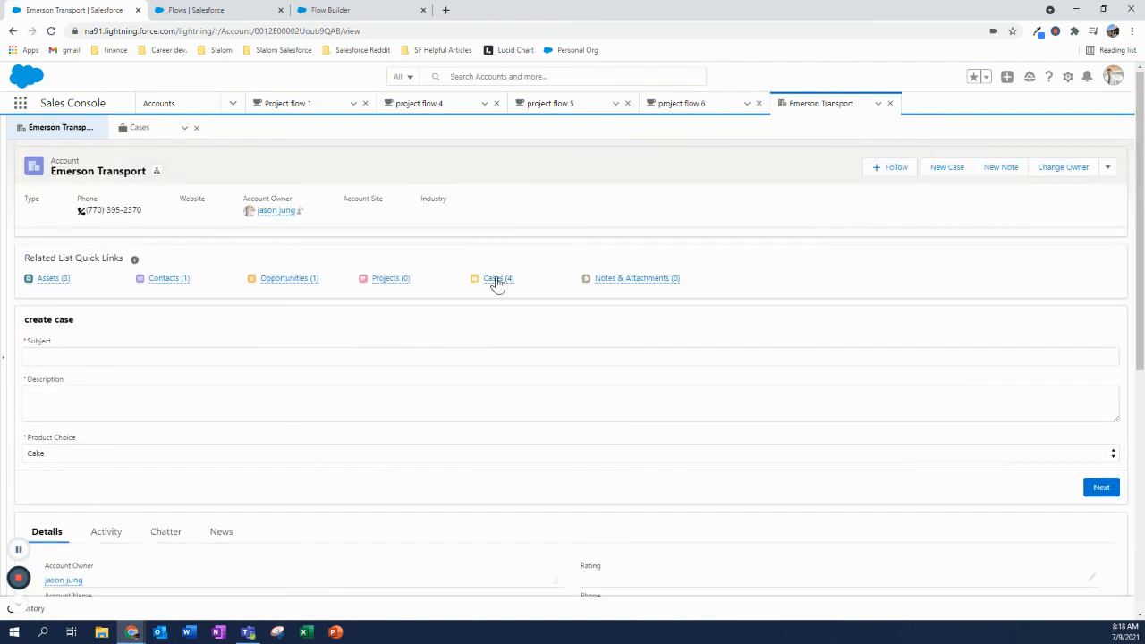
mouse_move(497, 282)
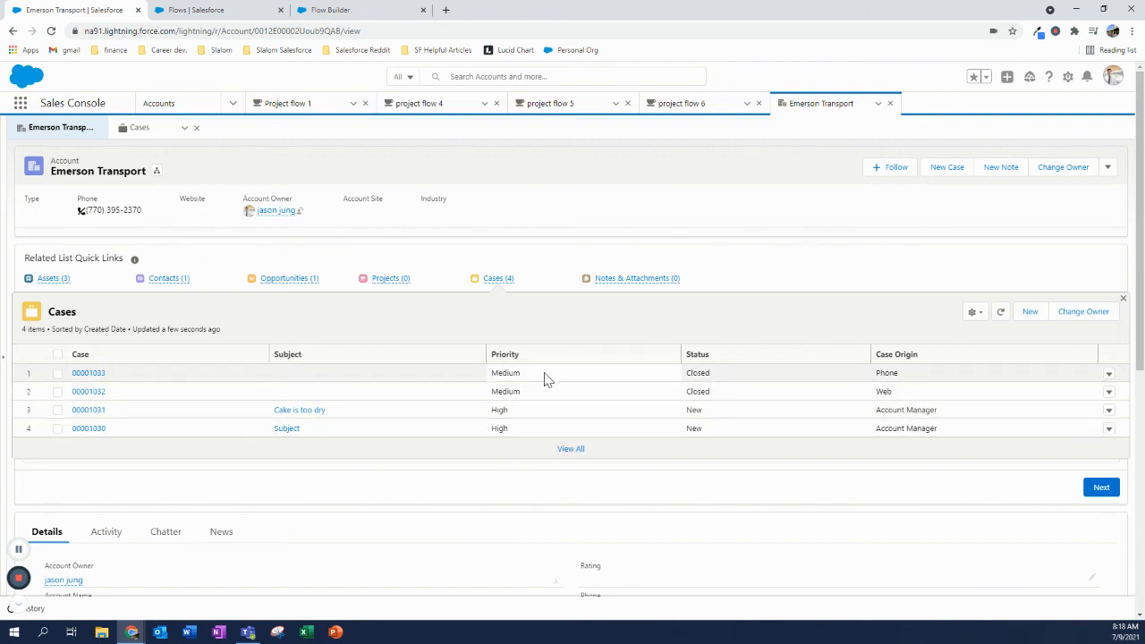
Set the Emerson Transport account's Active field to No, save it, and check its related cases.
scroll(300, 422, down, 3)
scroll(299, 422, down, 3)
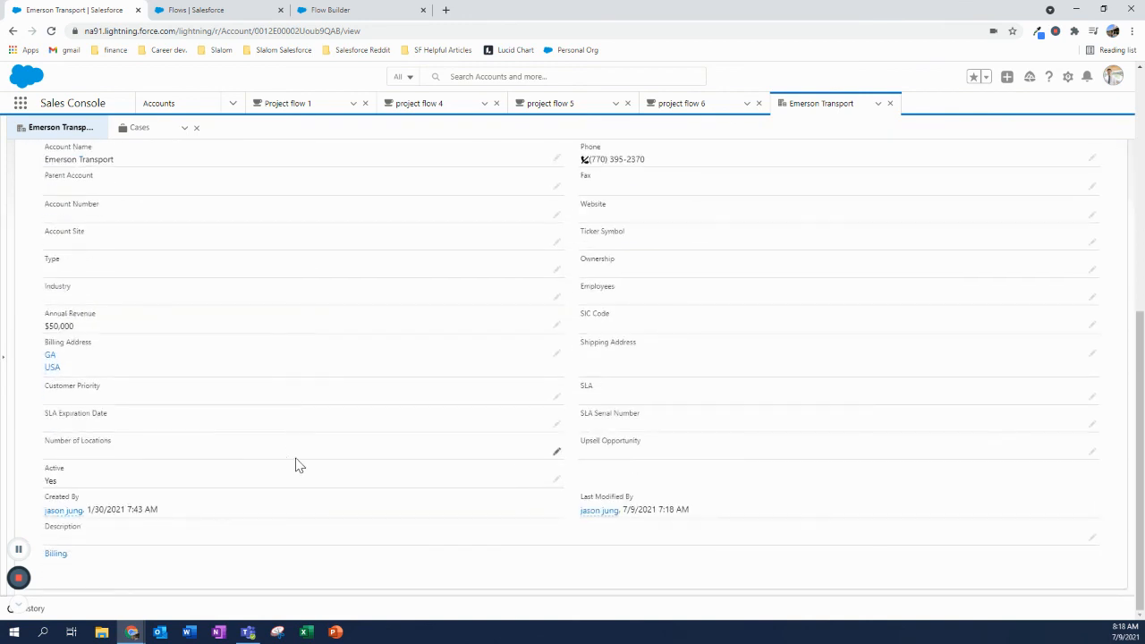
click(557, 481)
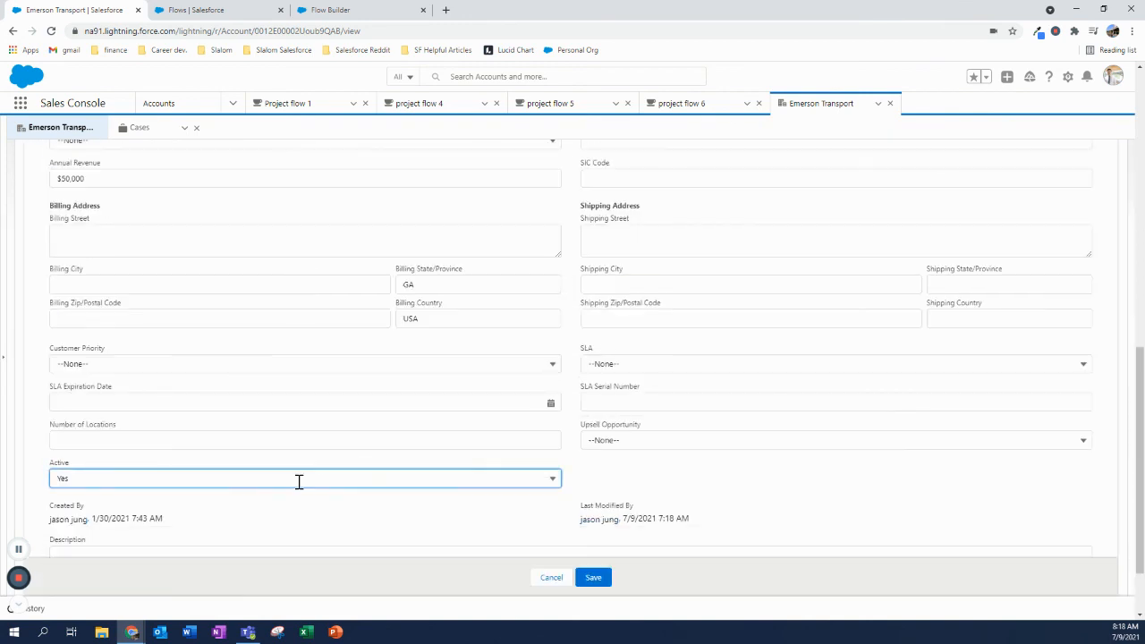
click(206, 474)
click(164, 523)
click(592, 577)
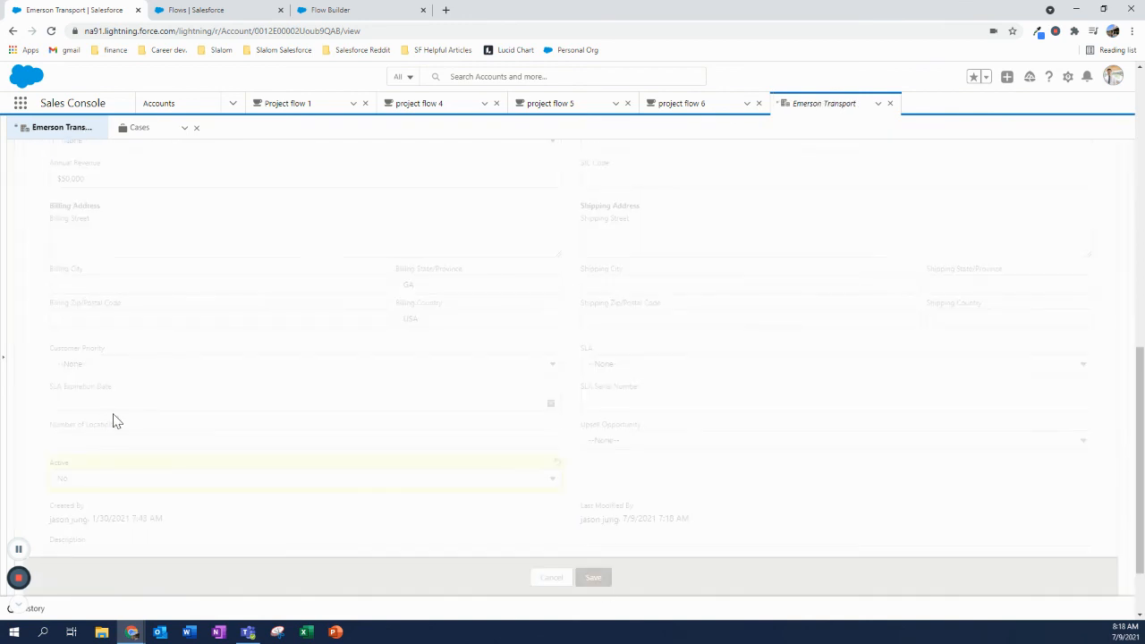
scroll(191, 447, up, 3)
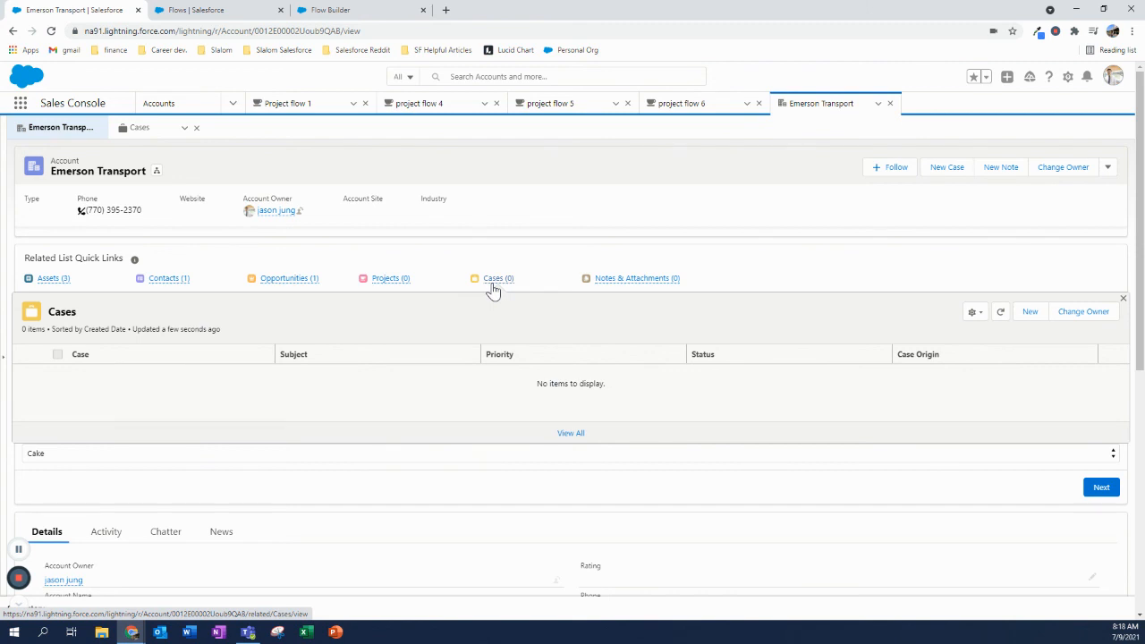
Return to the "Delete related cases" flow and review its elements on the canvas.
scroll(383, 509, down, 4)
click(371, 10)
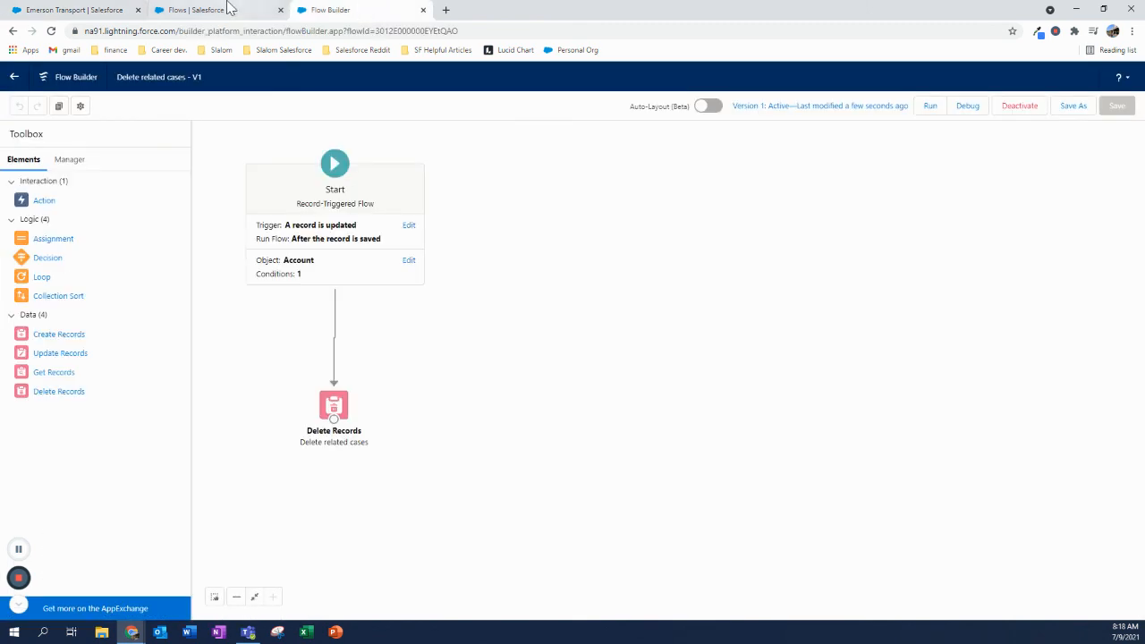
drag(448, 327, 491, 383)
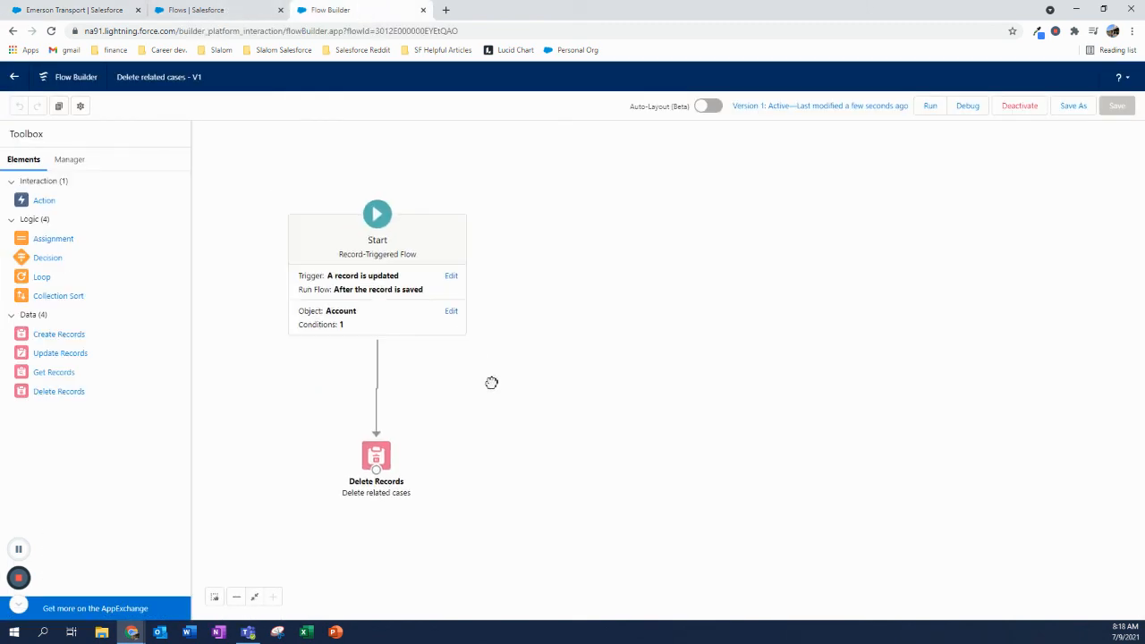